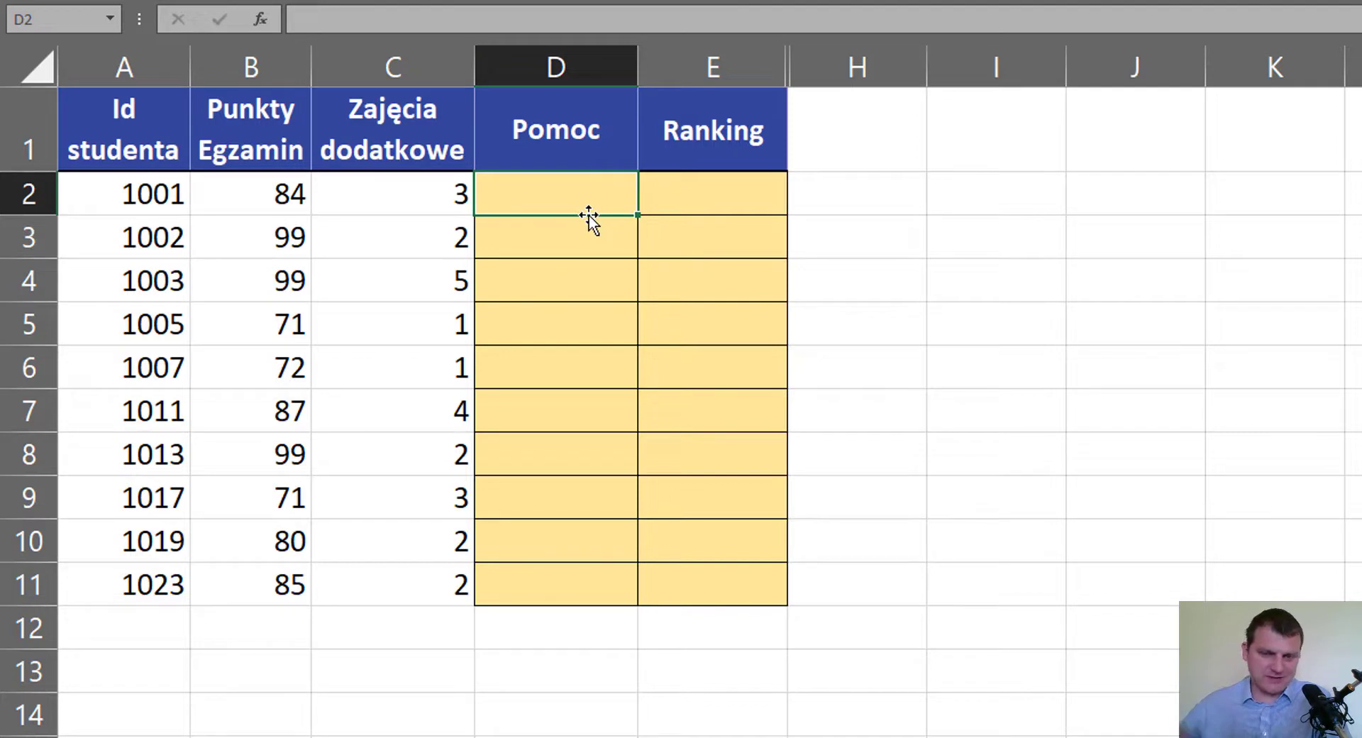
Step: Examine the exam points and extra-class counts in columns B and C, comparing students tied at 99 and at 71 points
{"action": "type", "text": "="}
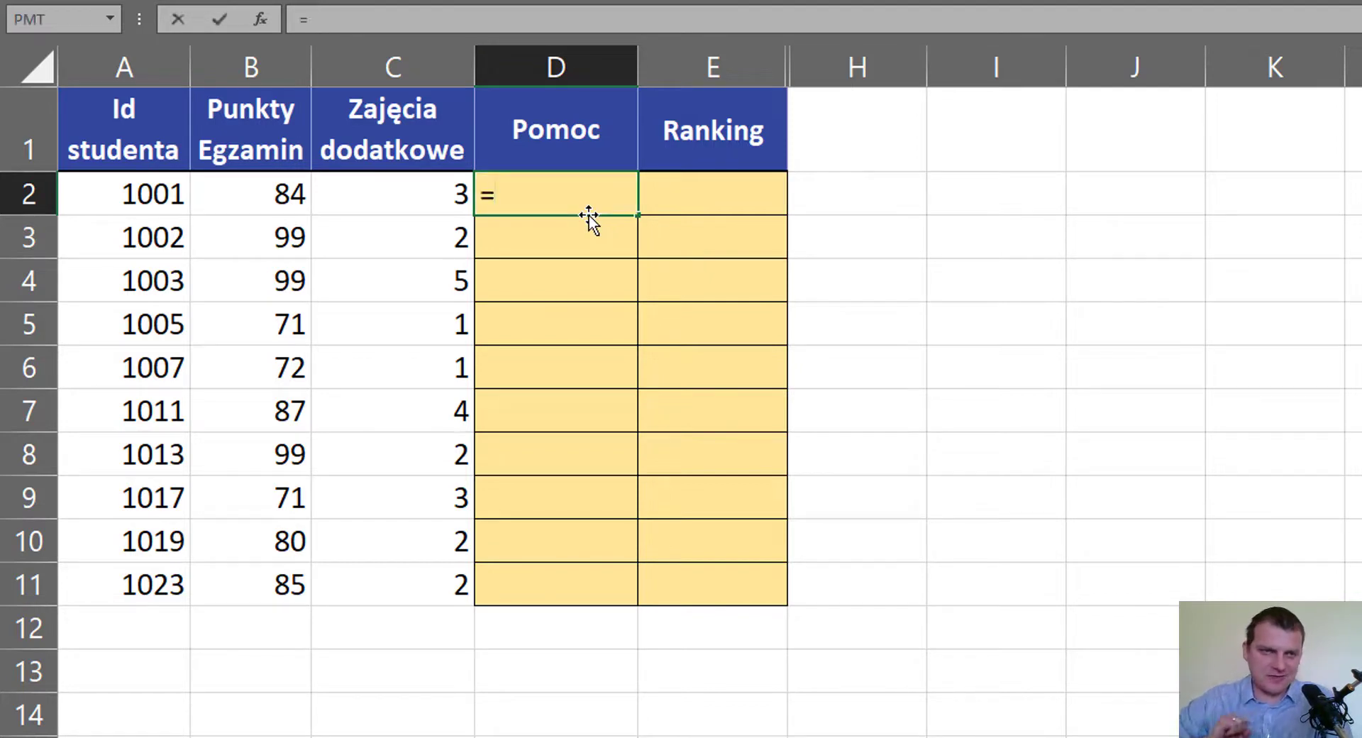
{"action": "key", "text": "Escape"}
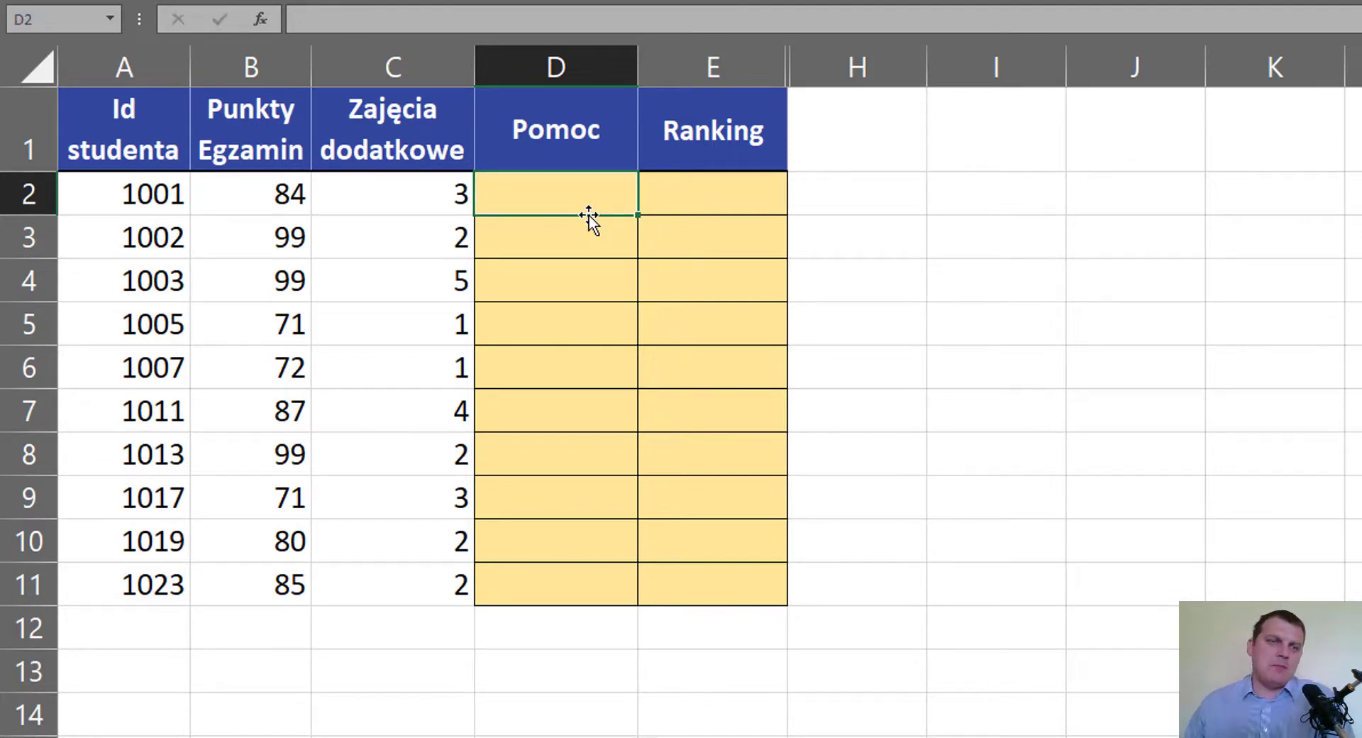
{"action": "left_click_drag", "start_coordinate": [256, 194], "coordinate": [284, 583]}
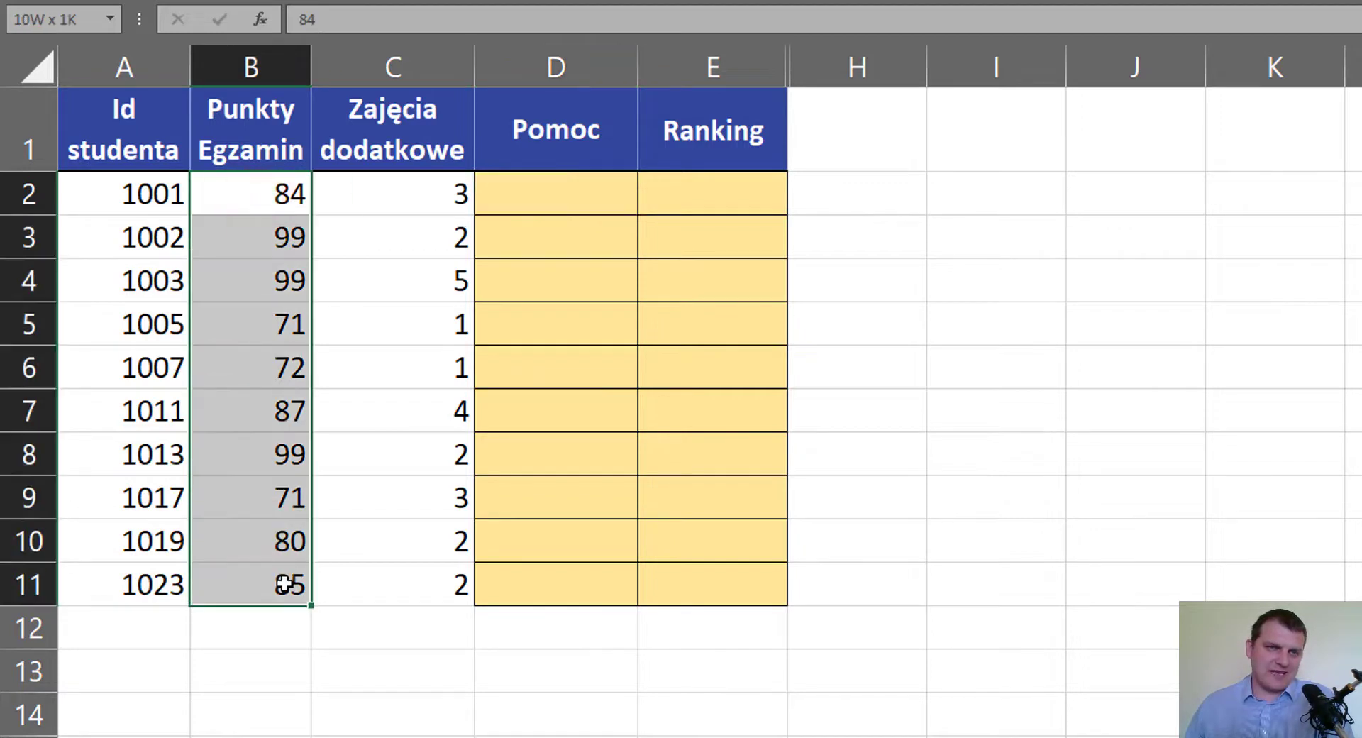
{"action": "left_click_drag", "start_coordinate": [456, 198], "coordinate": [448, 583]}
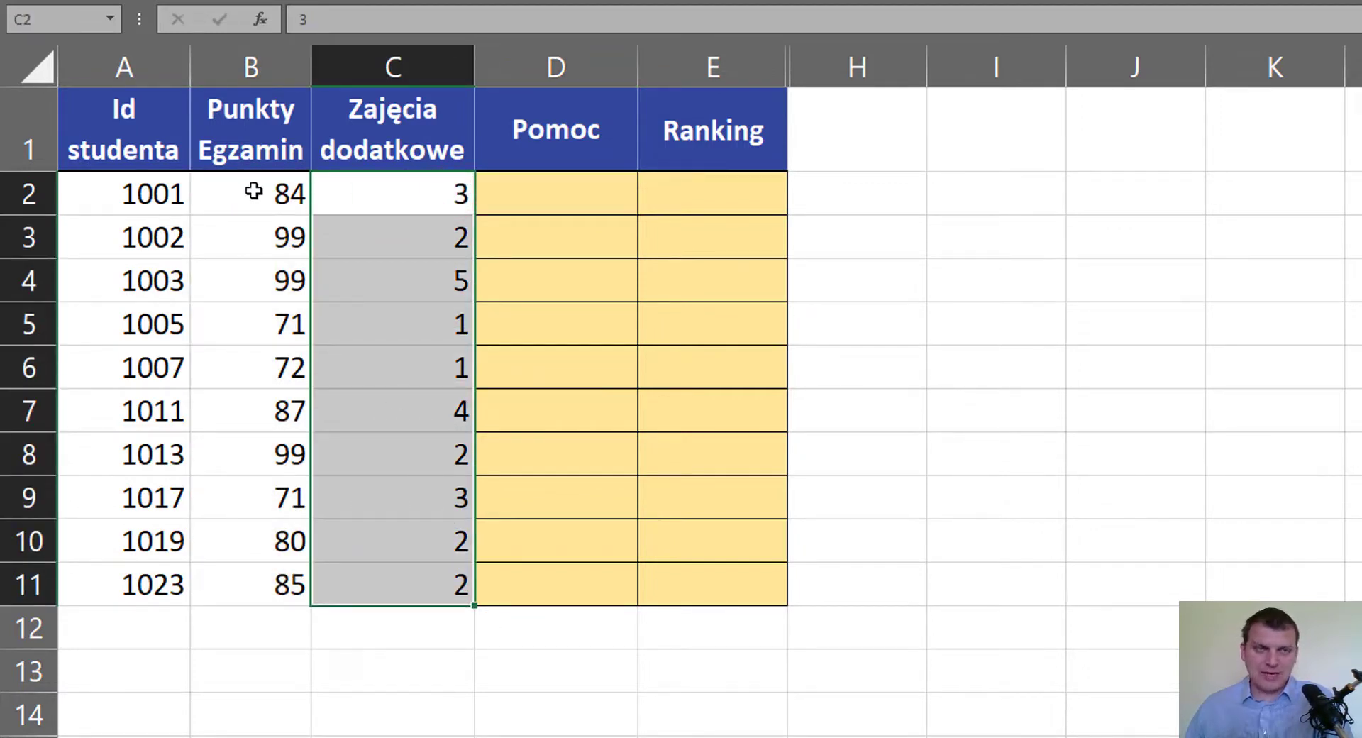
{"action": "left_click_drag", "start_coordinate": [254, 192], "coordinate": [295, 576]}
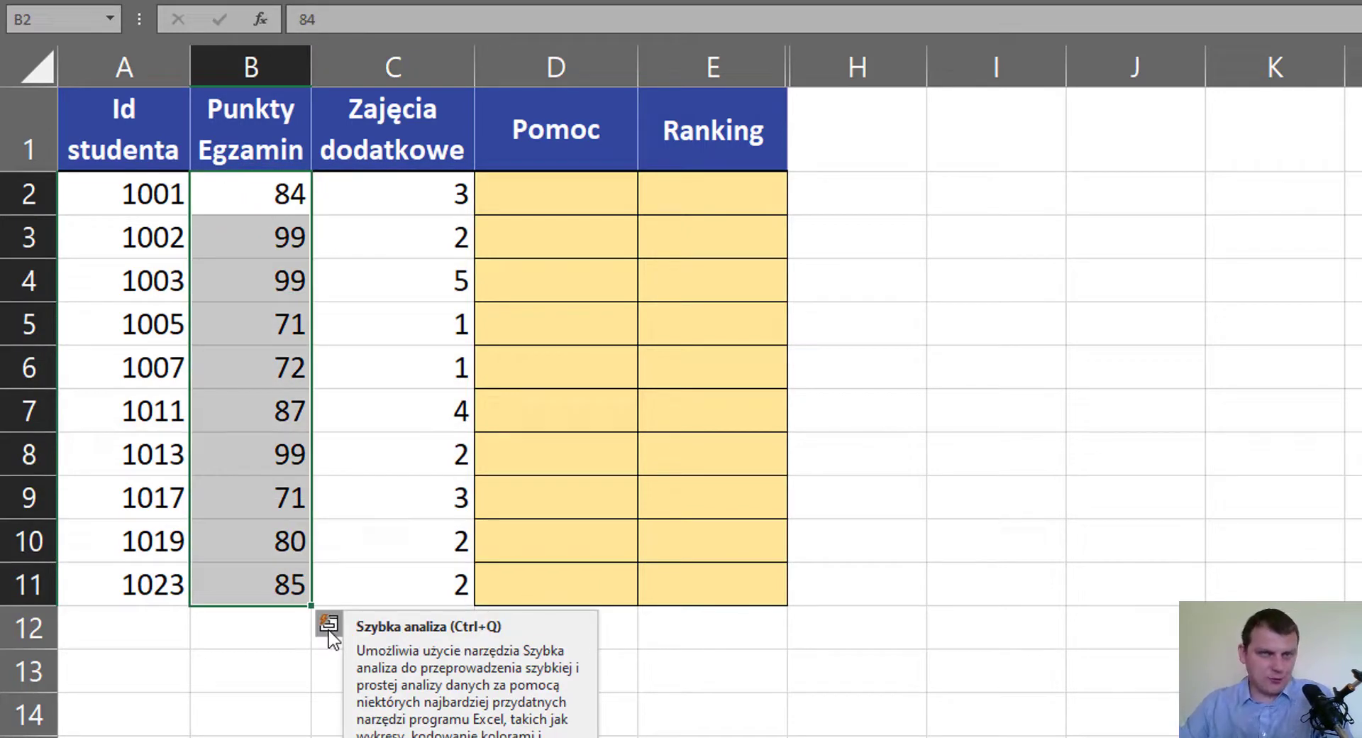
{"action": "left_click_drag", "start_coordinate": [280, 234], "coordinate": [284, 276]}
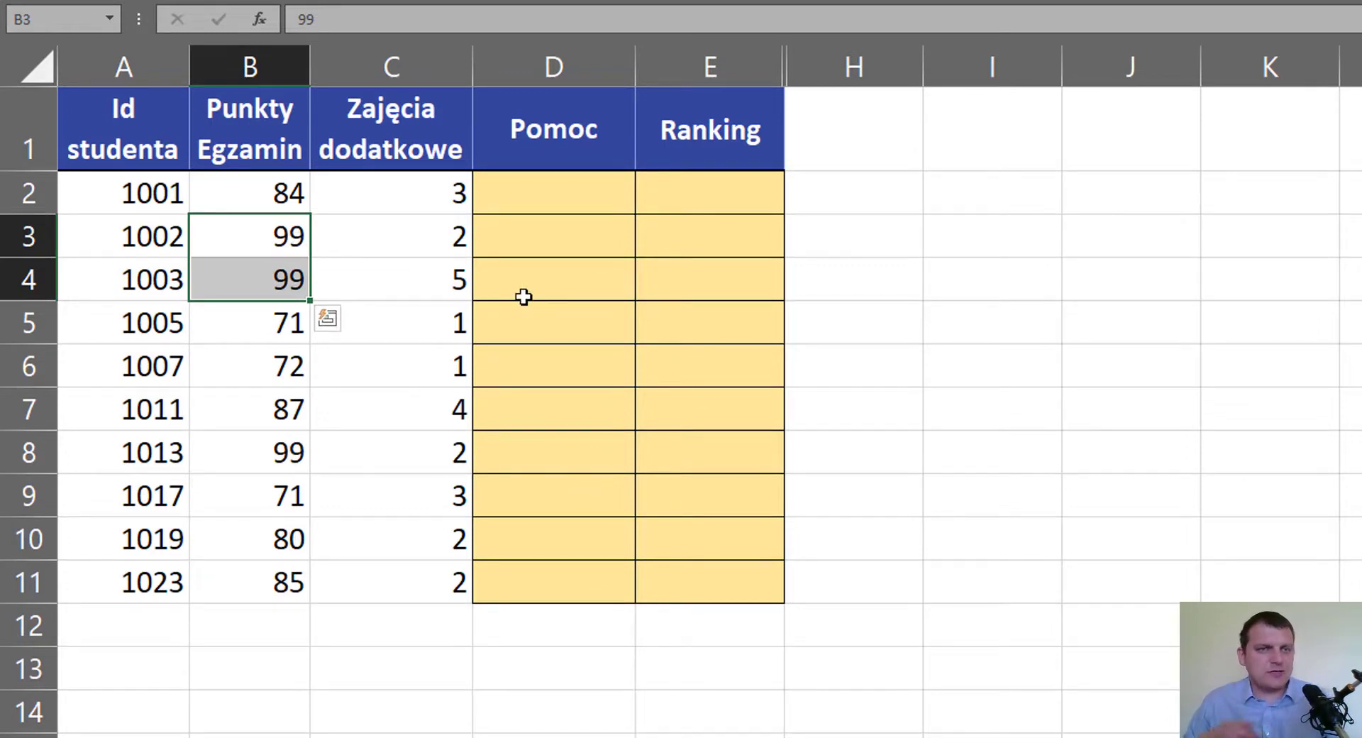
{"action": "left_click", "coordinate": [437, 66]}
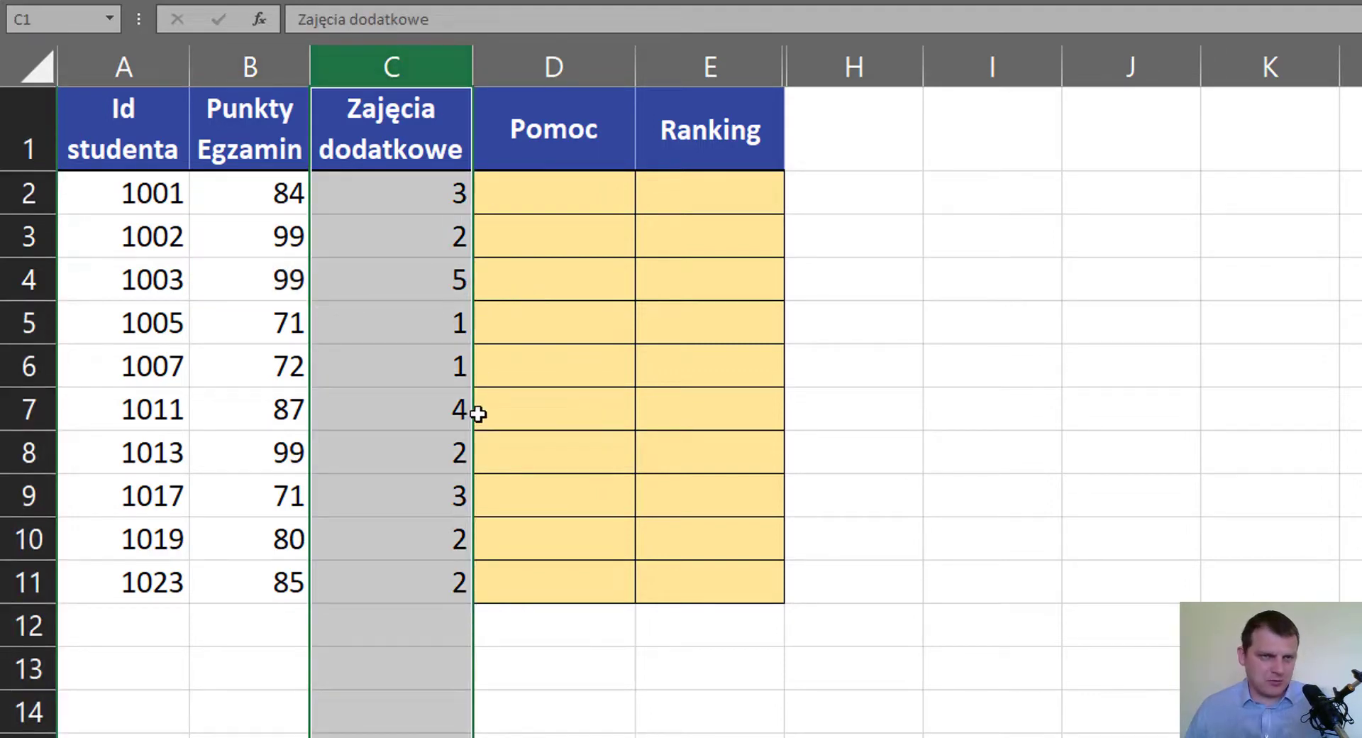
{"action": "left_click_drag", "start_coordinate": [266, 234], "coordinate": [403, 276]}
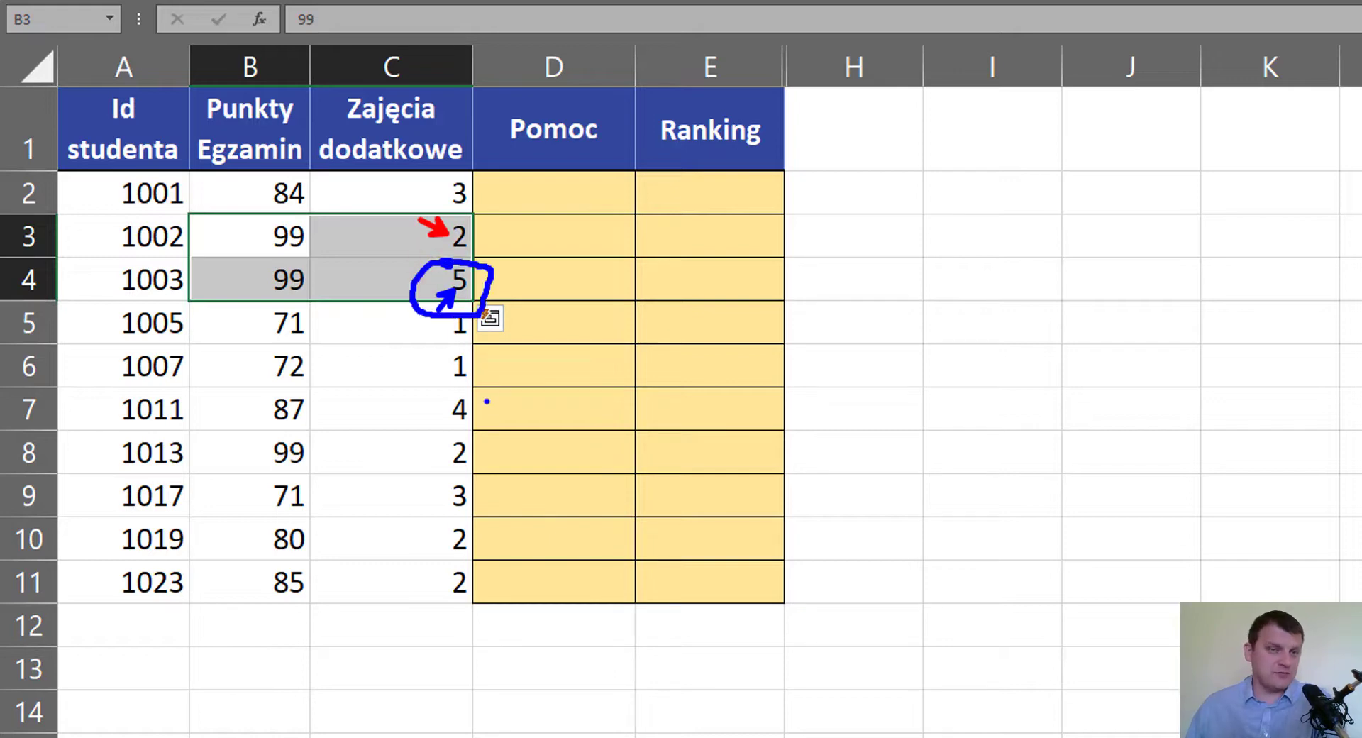
{"action": "left_click_drag", "start_coordinate": [283, 321], "coordinate": [419, 321]}
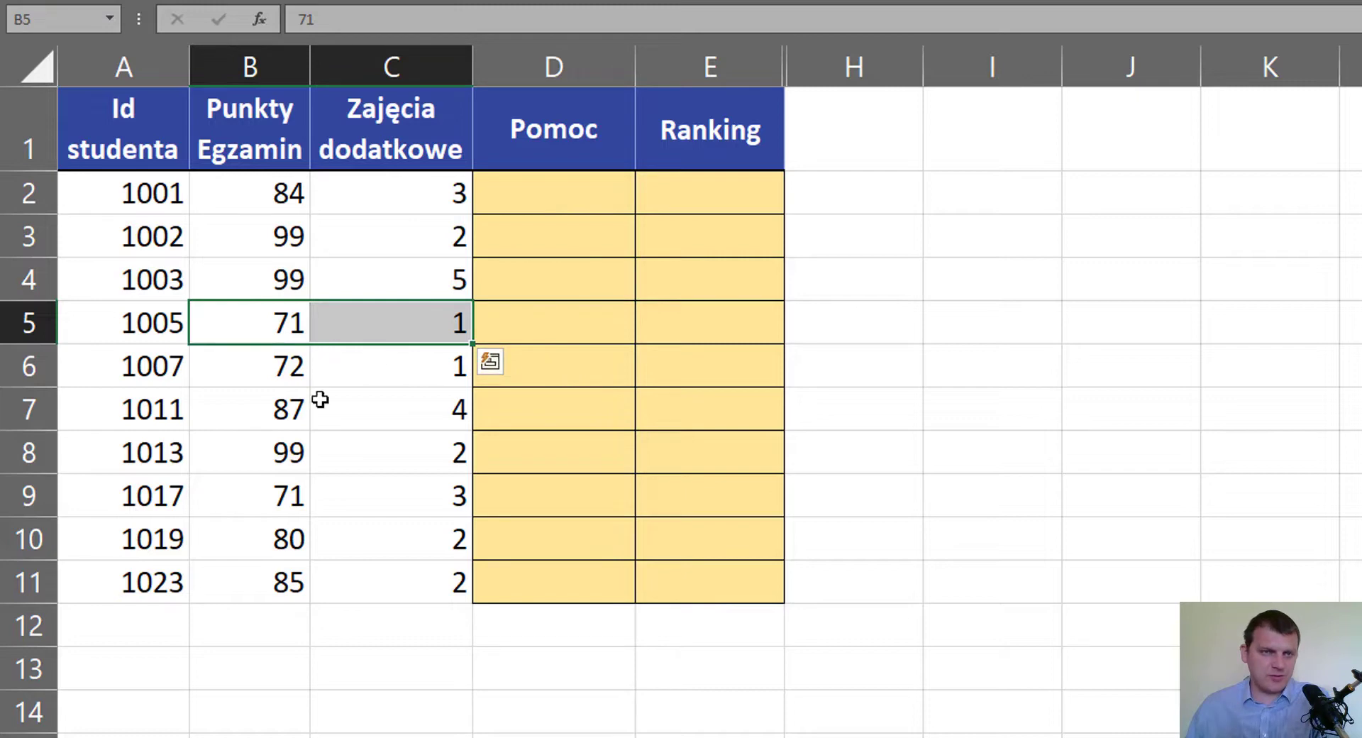
{"action": "mouse_move", "coordinate": [280, 496]}
{"action": "left_mouse_down", "text": "ctrl"}
{"action": "mouse_move", "coordinate": [405, 500]}
{"action": "mouse_move", "coordinate": [500, 551]}
{"action": "left_mouse_up", "text": "ctrl"}
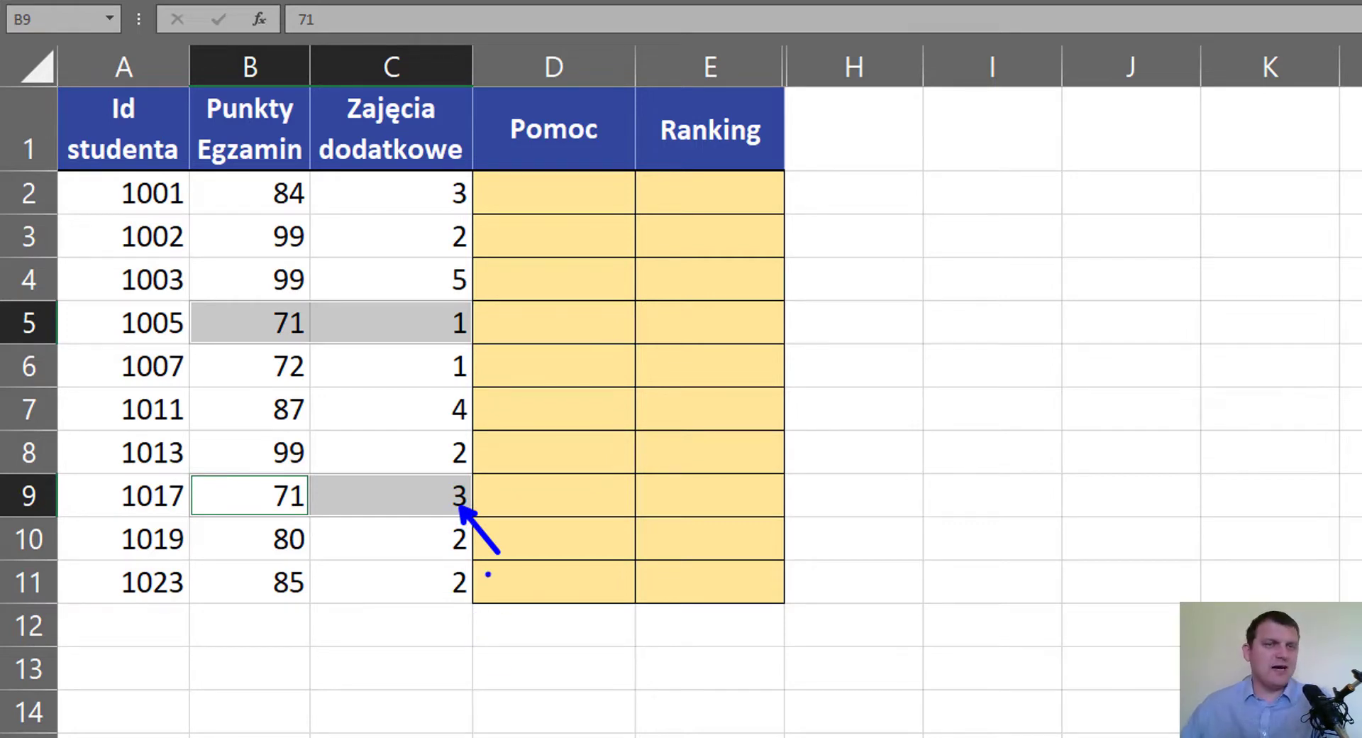
{"action": "key", "text": "Escape"}
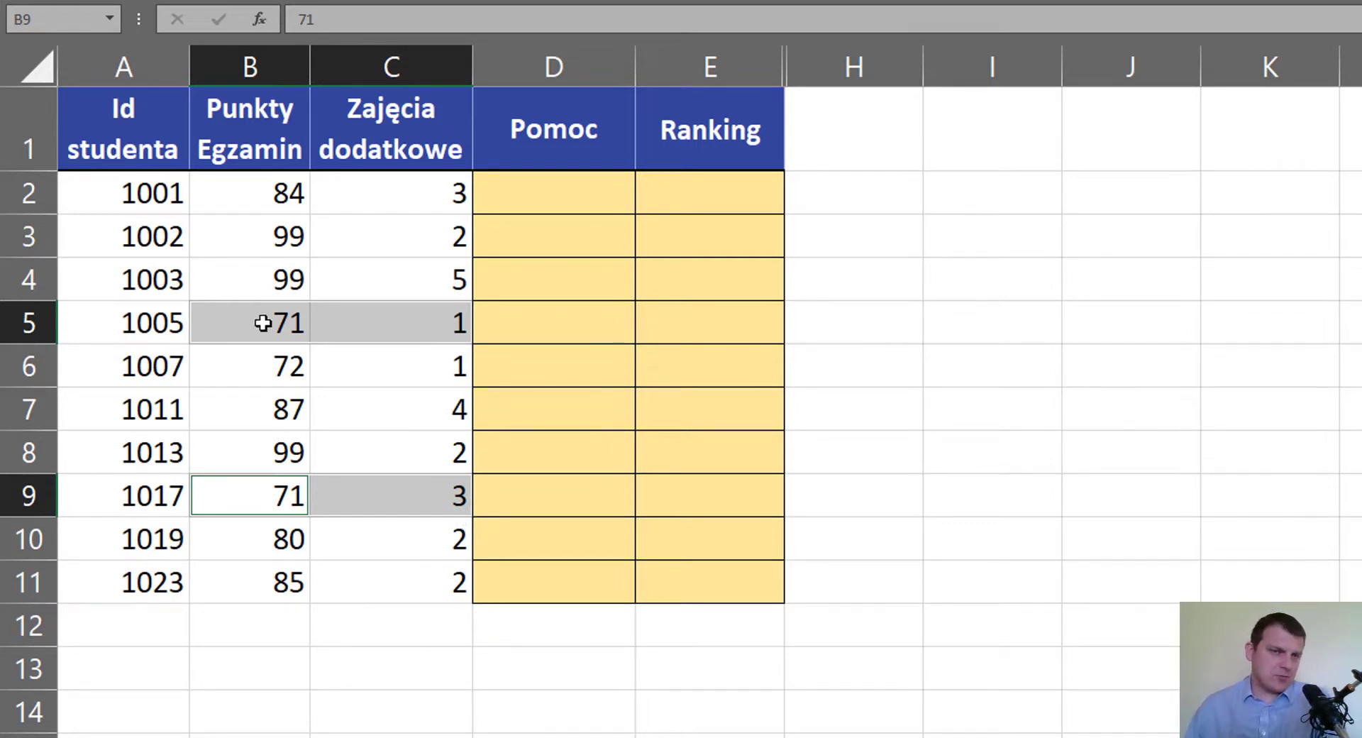
Step: Enter the tie-breaking formula =B2+C2/100 in D2 and fill it down the Pomoc column to D11
{"action": "left_click", "coordinate": [578, 195]}
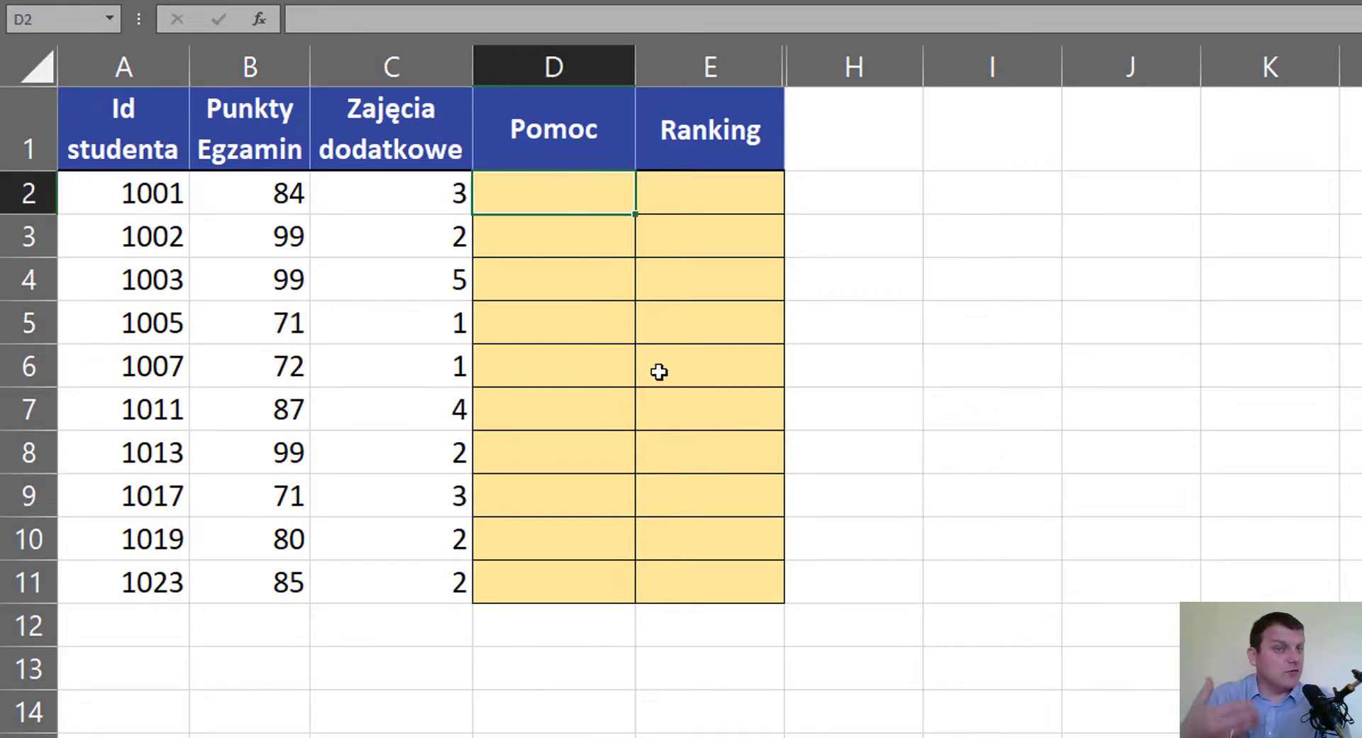
{"action": "type", "text": "="}
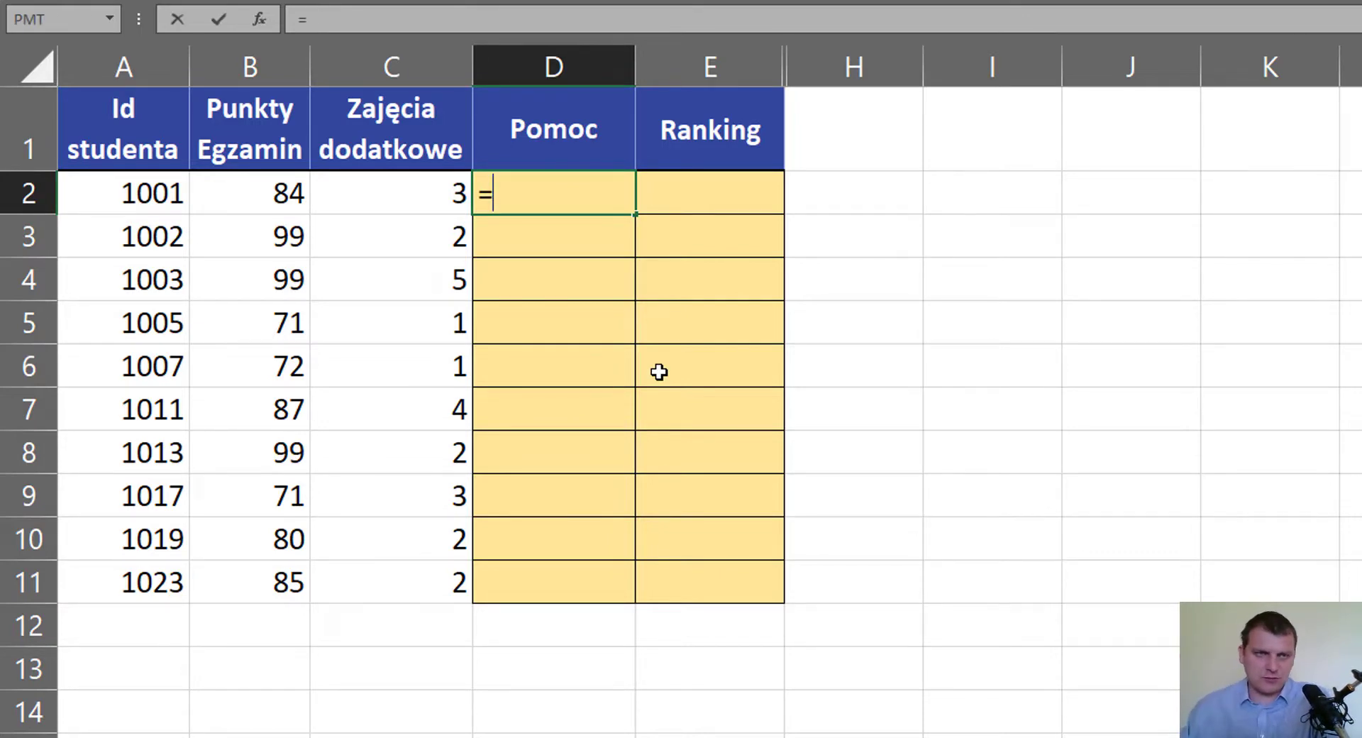
{"action": "left_click", "coordinate": [241, 187]}
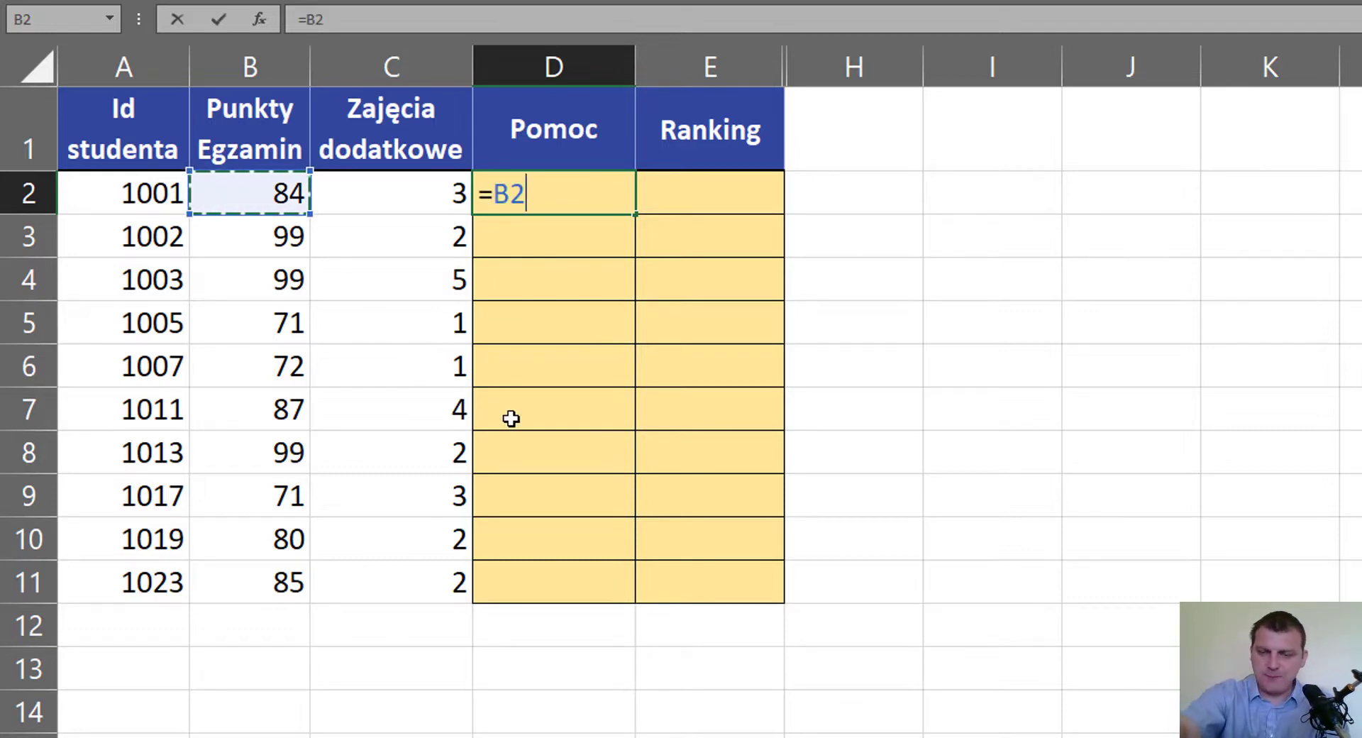
{"action": "type", "text": "+"}
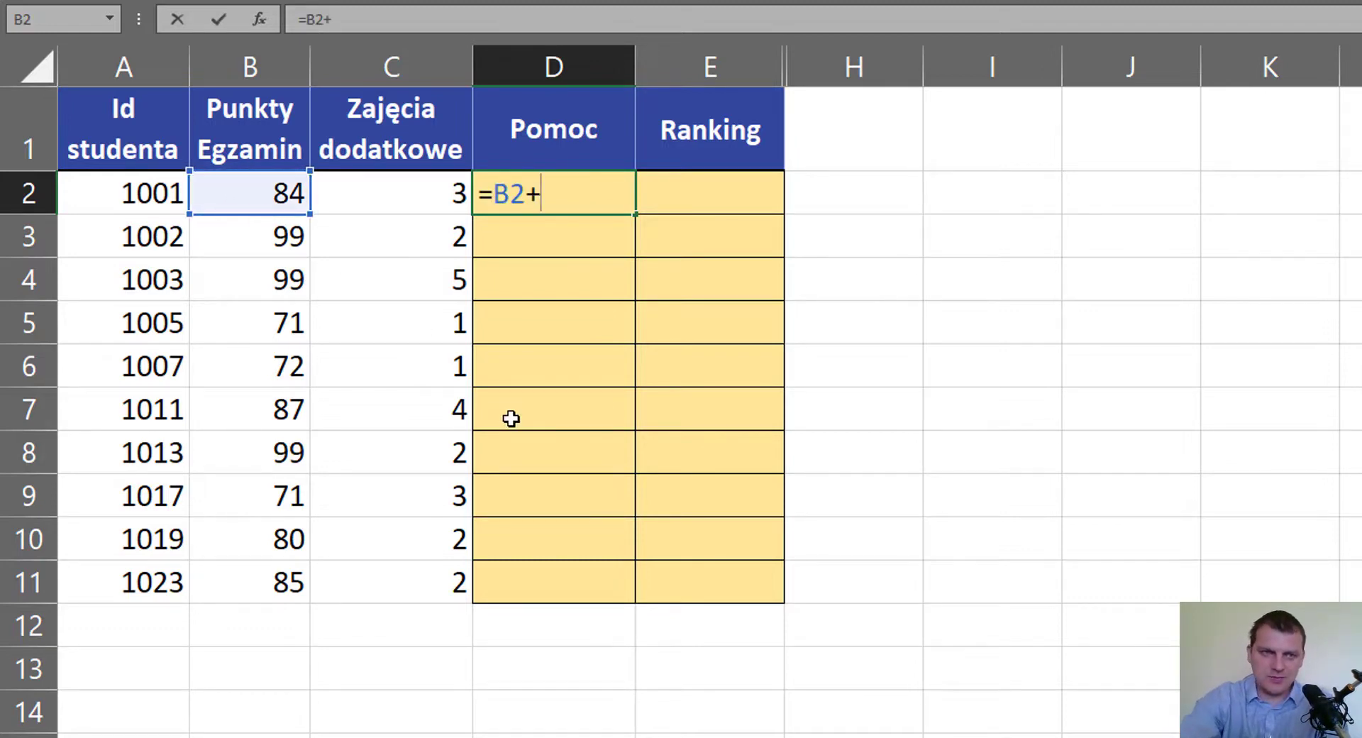
{"action": "left_click", "coordinate": [410, 201]}
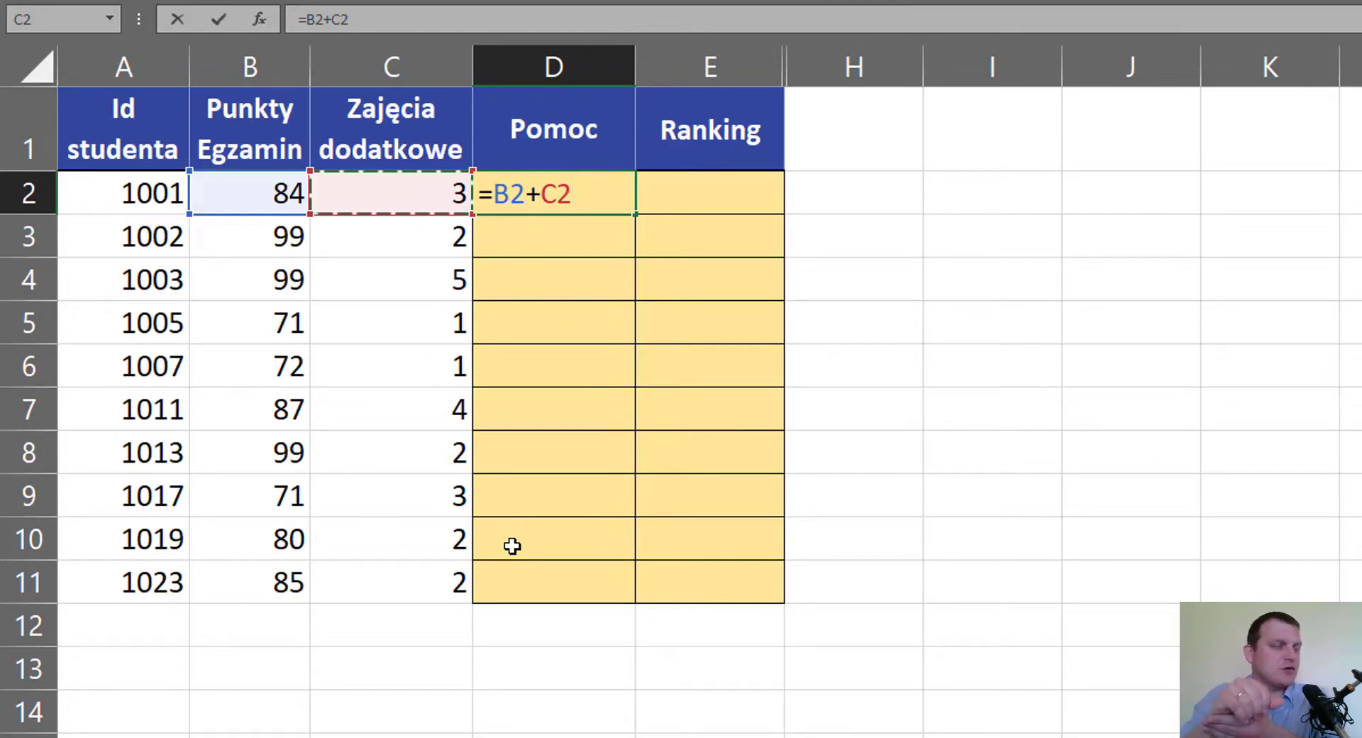
{"action": "type", "text": "/"}
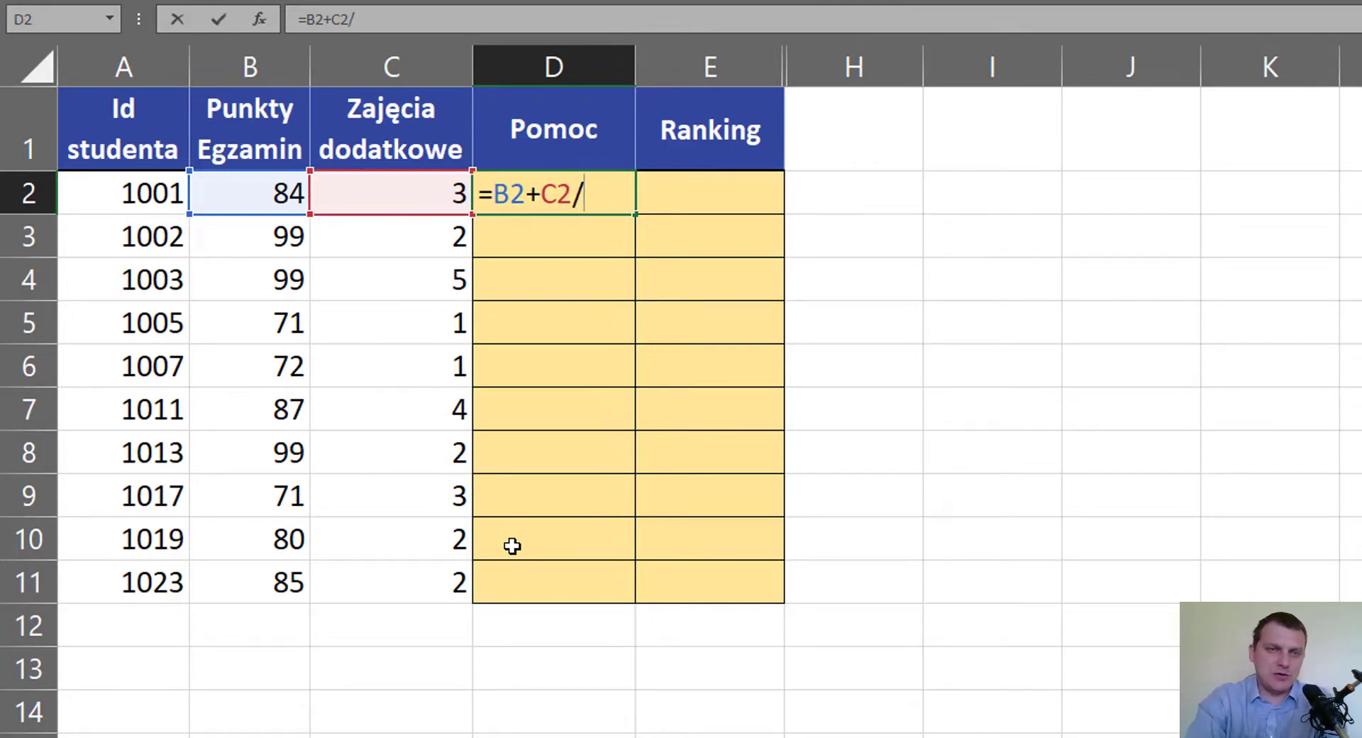
{"action": "type", "text": "100"}
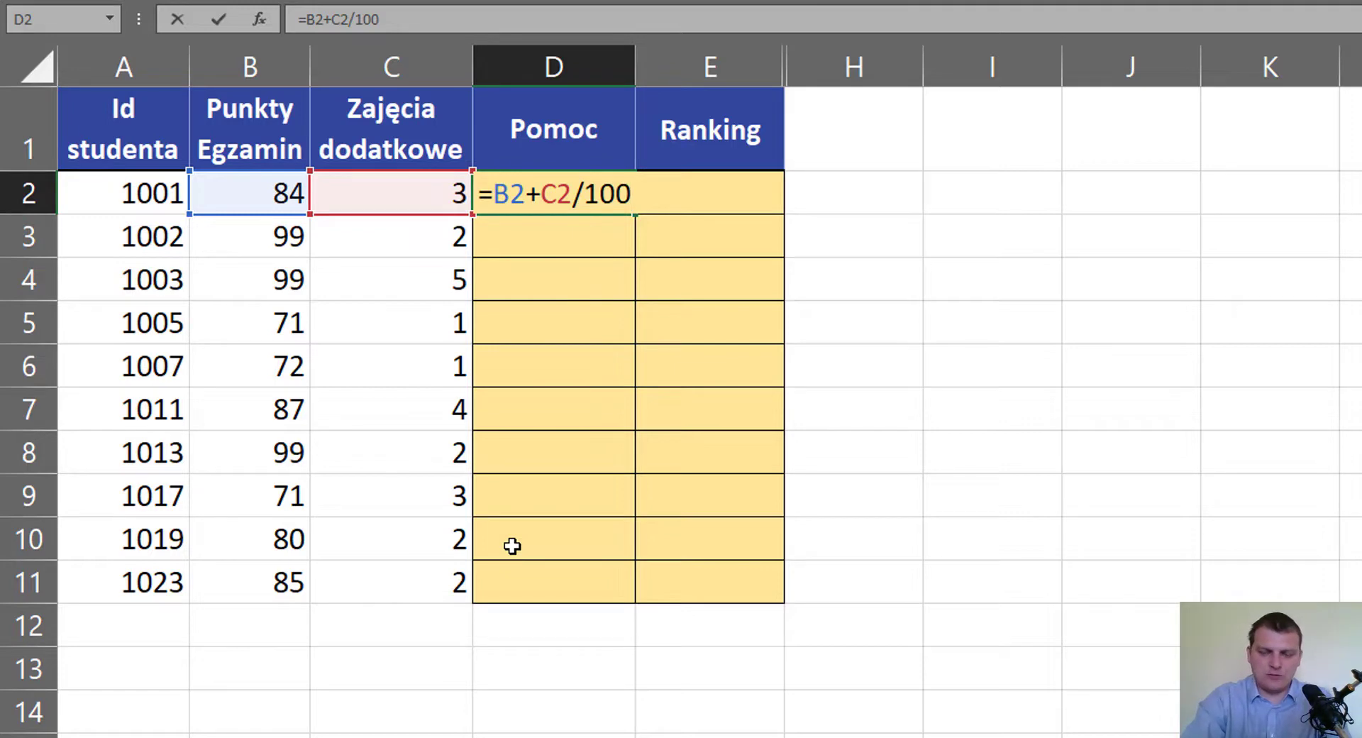
{"action": "key", "text": "ctrl+Return"}
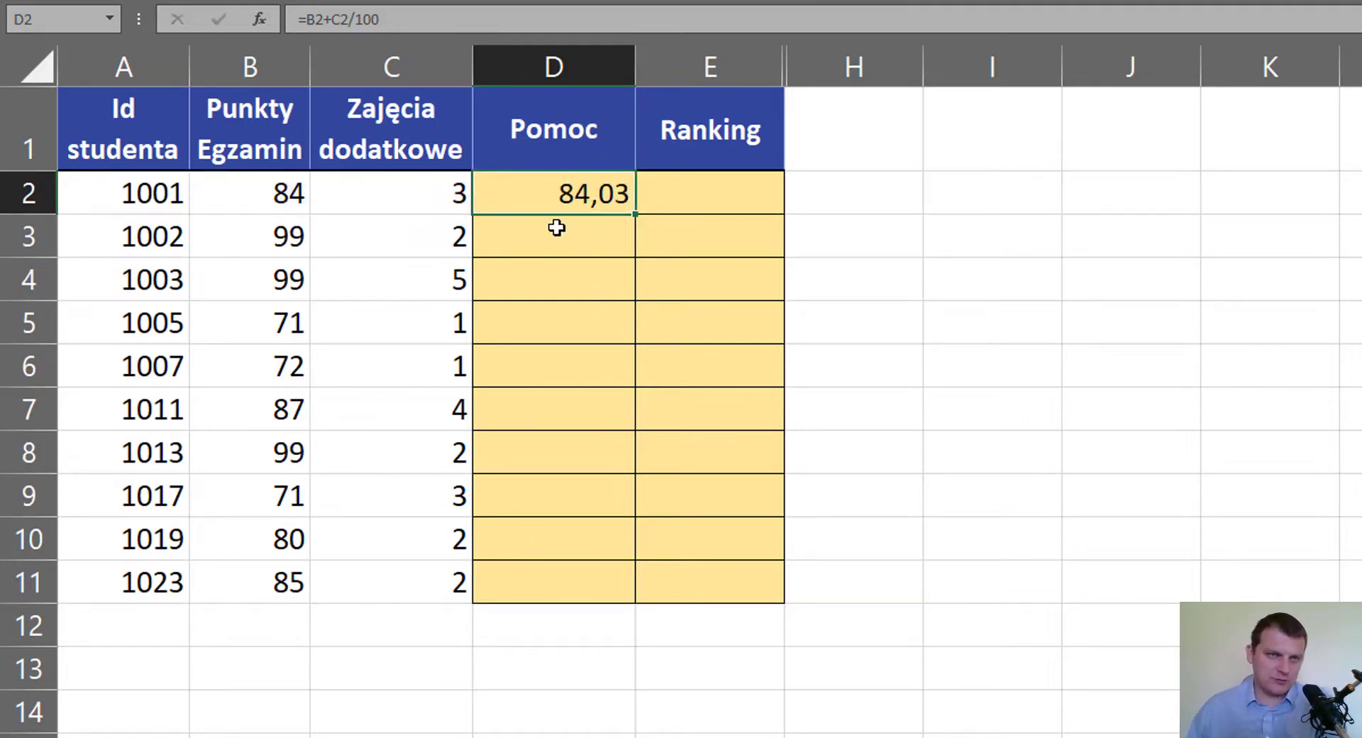
{"action": "double_click", "coordinate": [635, 213]}
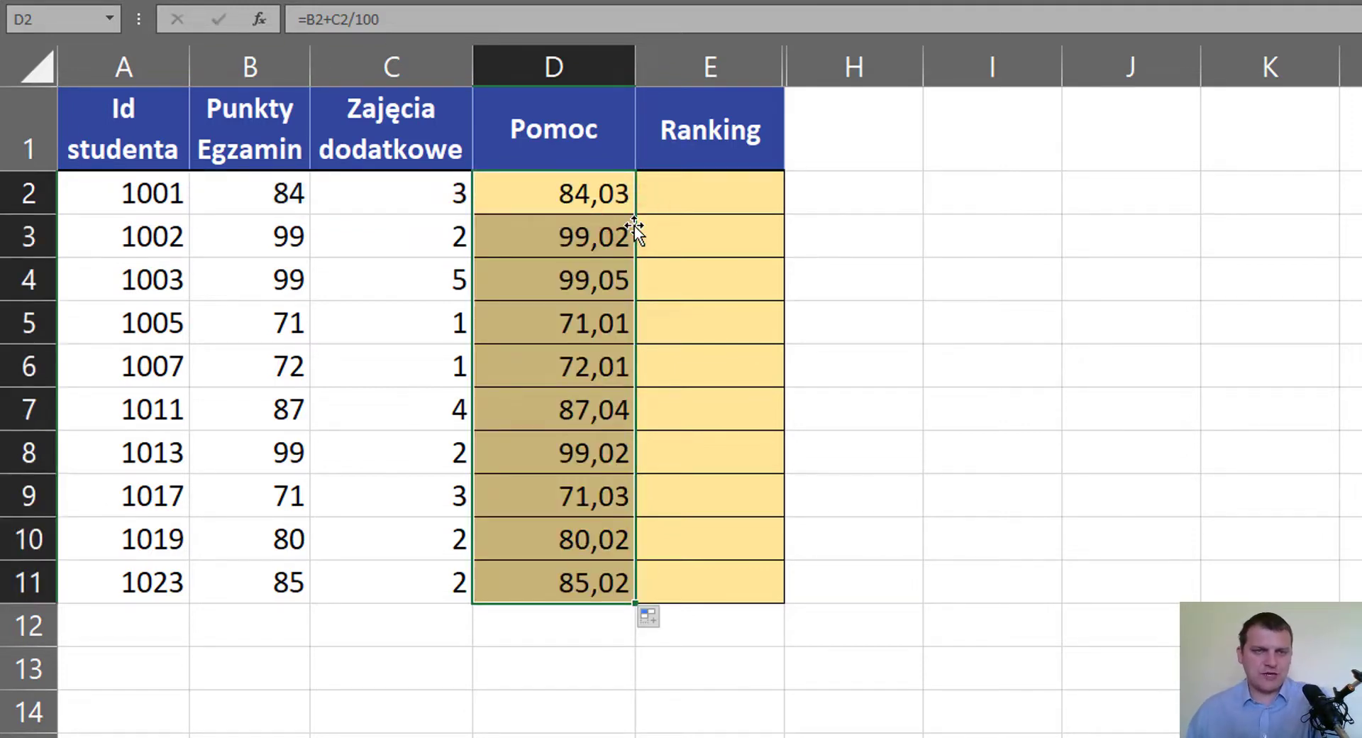
{"action": "left_click_drag", "start_coordinate": [624, 211], "coordinate": [649, 274]}
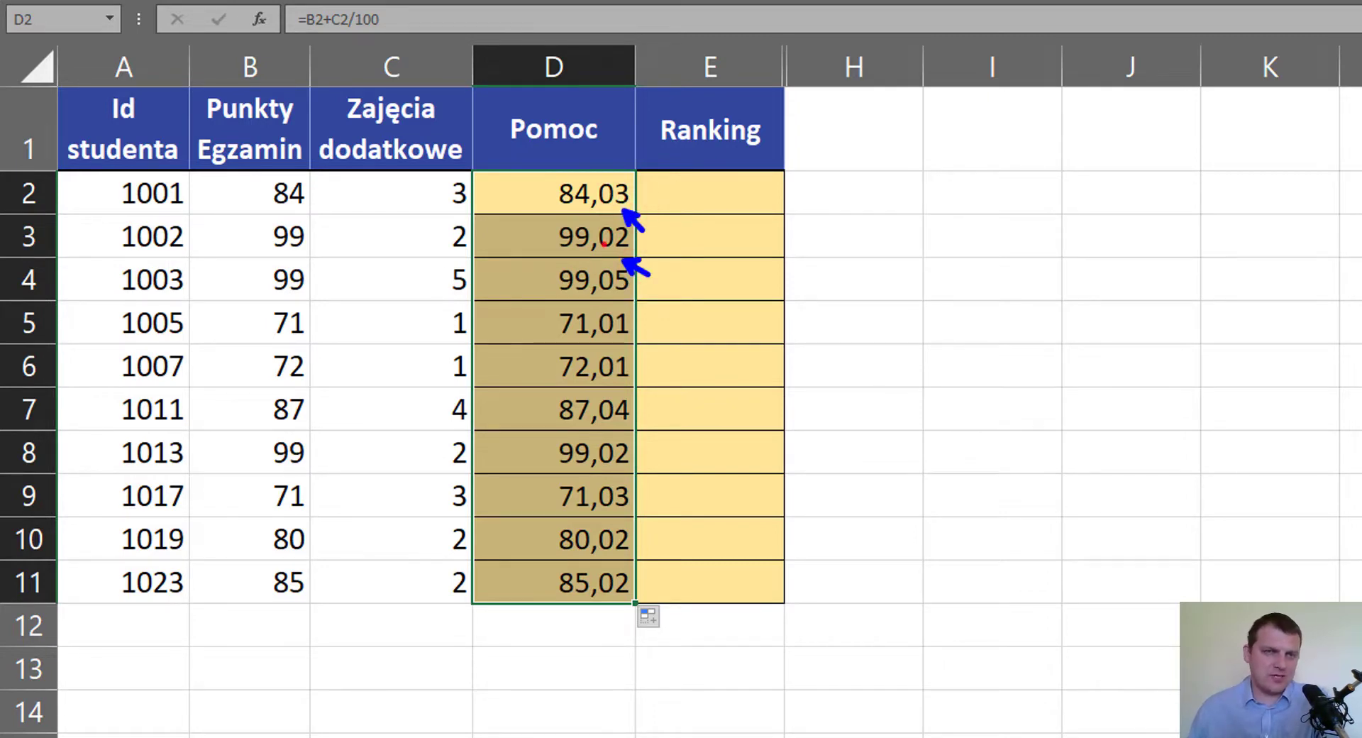
{"action": "left_click_drag", "start_coordinate": [543, 261], "coordinate": [591, 262]}
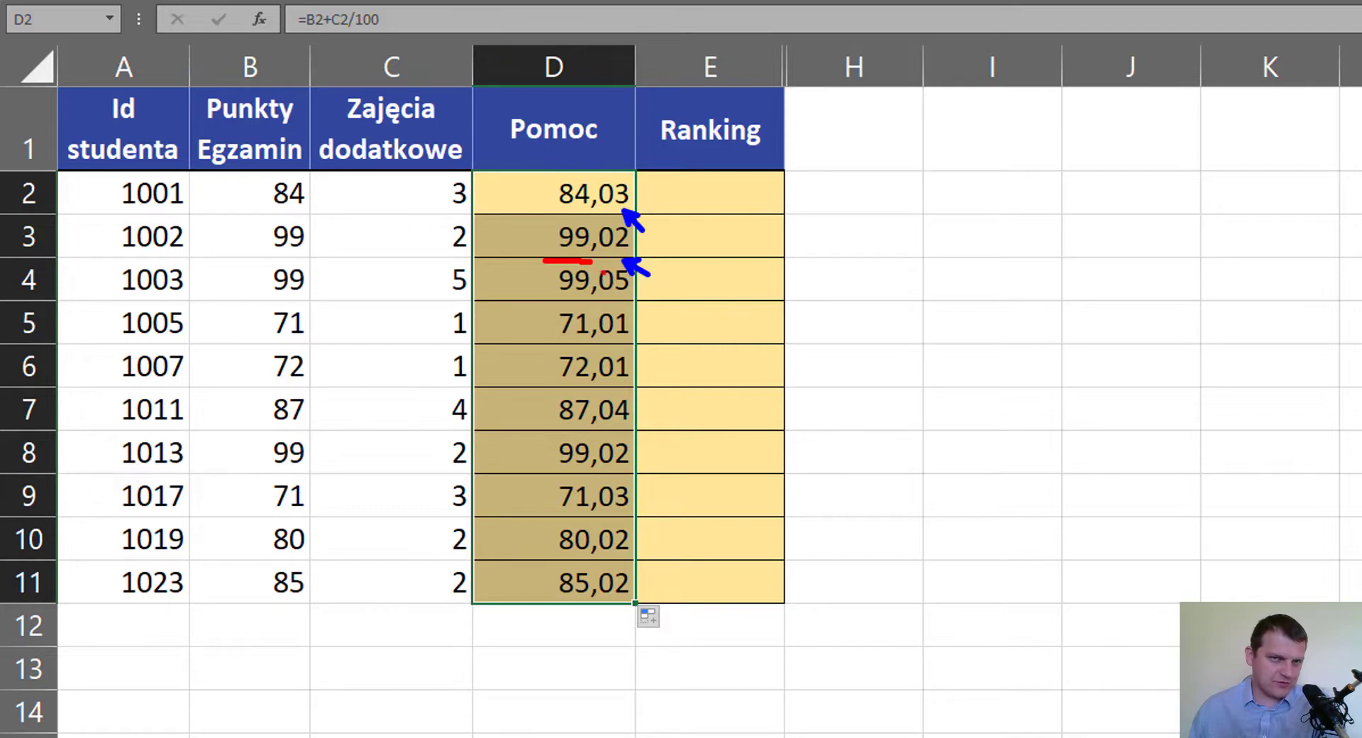
{"action": "mouse_move", "coordinate": [557, 262]}
{"action": "left_mouse_down"}
{"action": "mouse_move", "coordinate": [532, 281]}
{"action": "mouse_move", "coordinate": [611, 309]}
{"action": "mouse_move", "coordinate": [642, 264]}
{"action": "mouse_move", "coordinate": [573, 255]}
{"action": "left_mouse_up"}
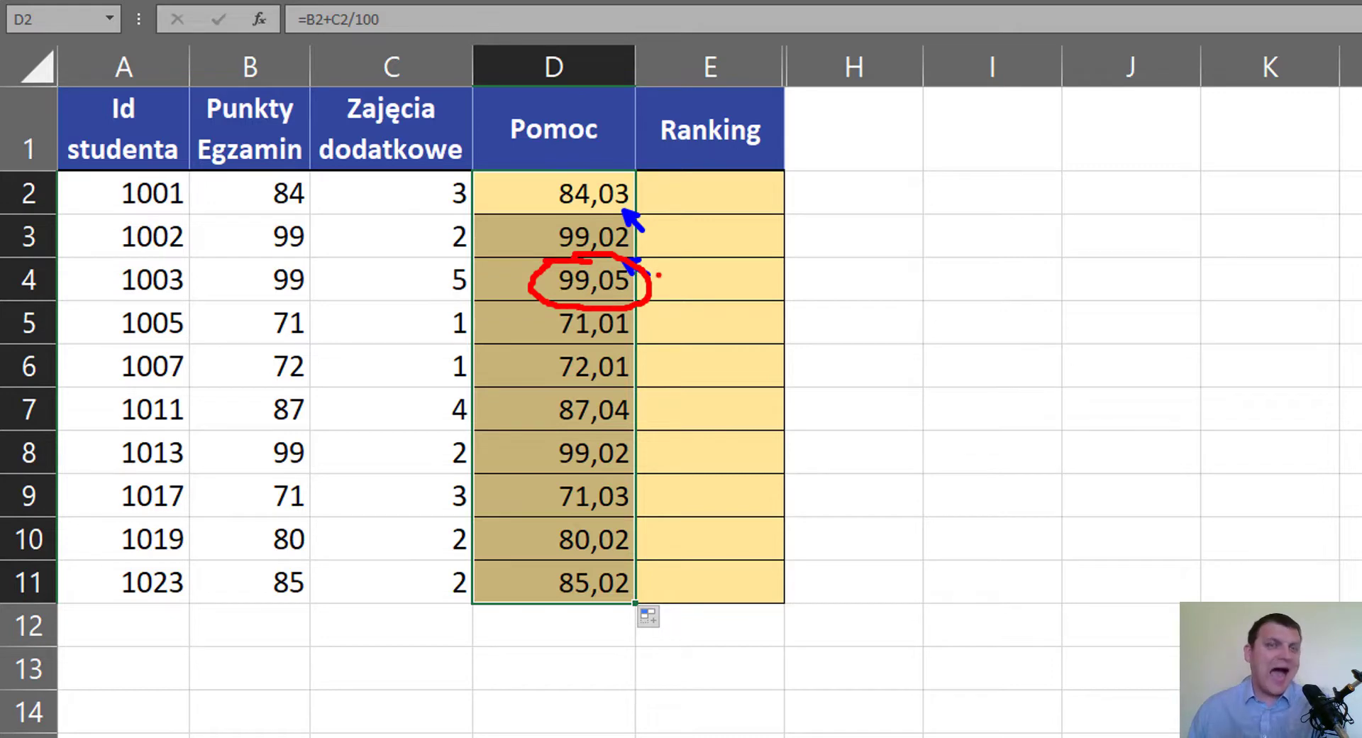
{"action": "key", "text": "Escape"}
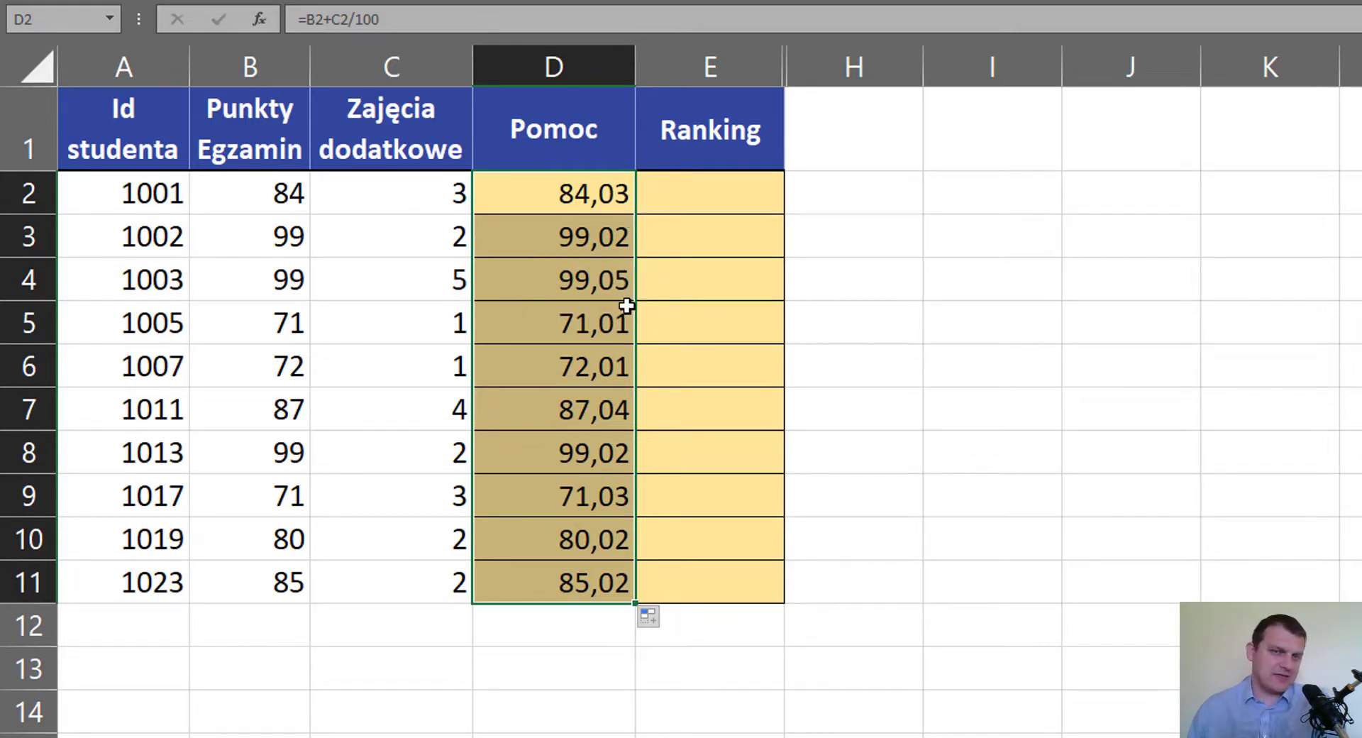
{"action": "left_click", "coordinate": [564, 280]}
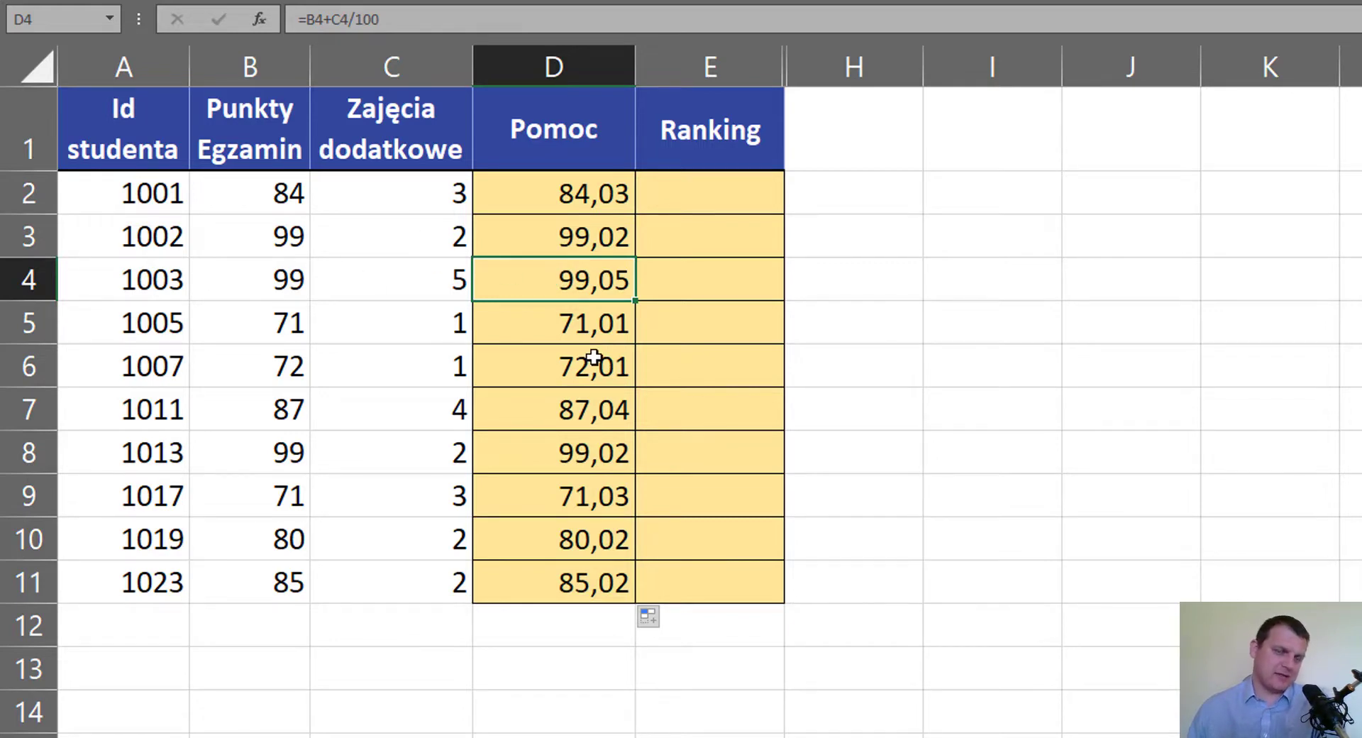
Step: Start a formula in E2 of the Ranking column with the POZYCJA.NAJW function
{"action": "left_click", "coordinate": [705, 198]}
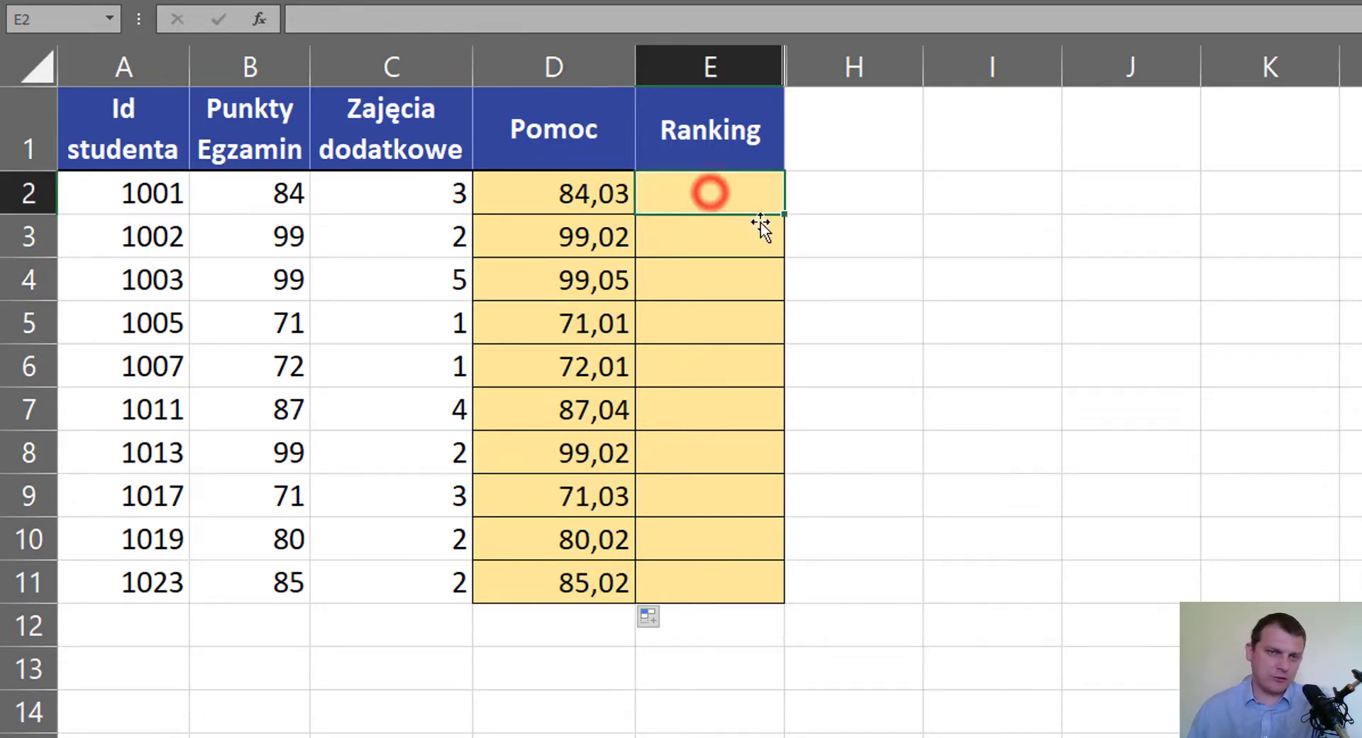
{"action": "type", "text": "="}
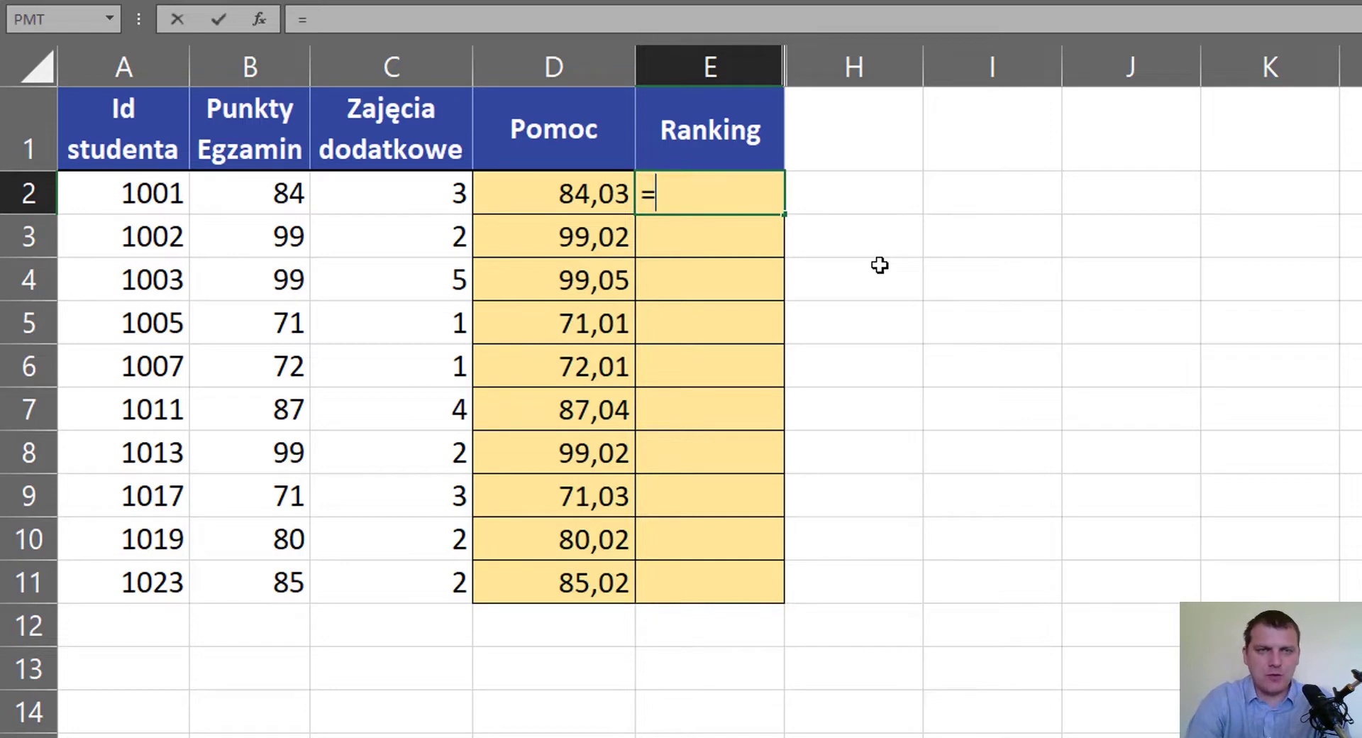
{"action": "type", "text": "poz"}
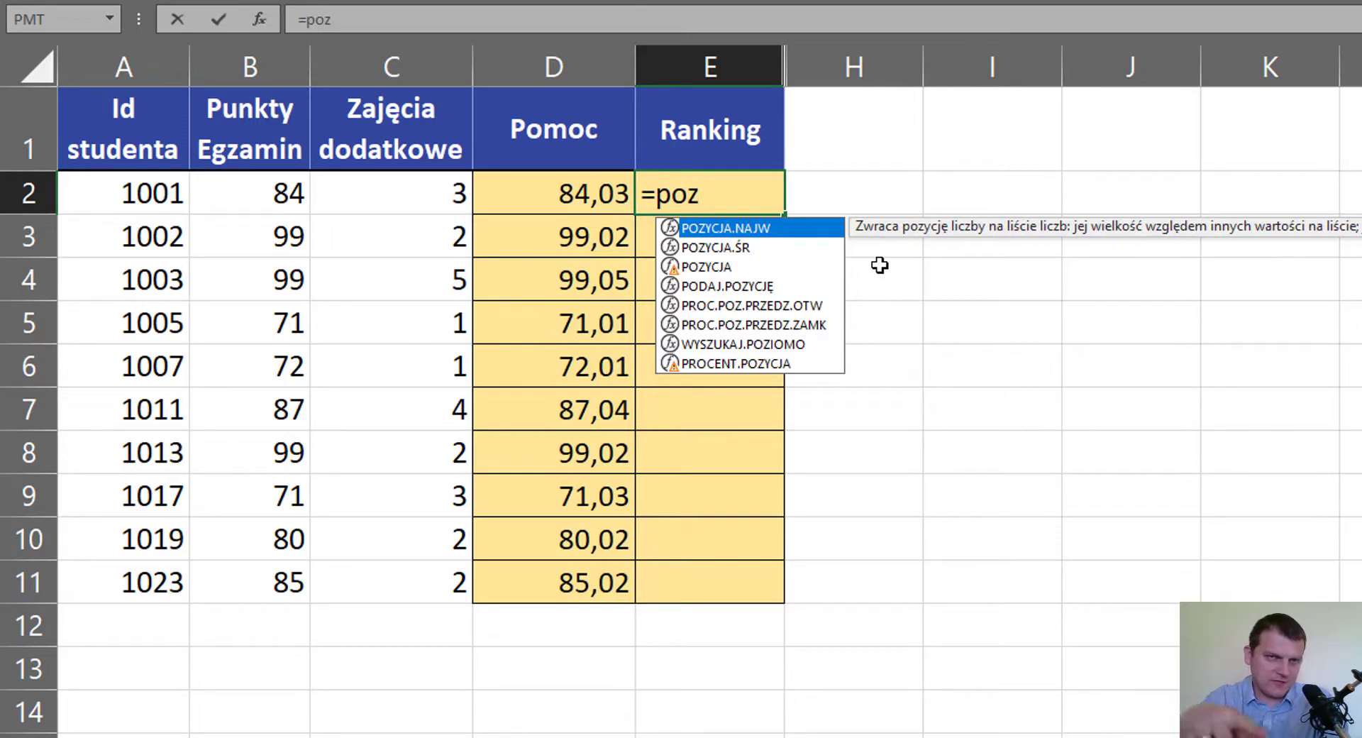
{"action": "key", "text": "Down"}
{"action": "key", "text": "Down"}
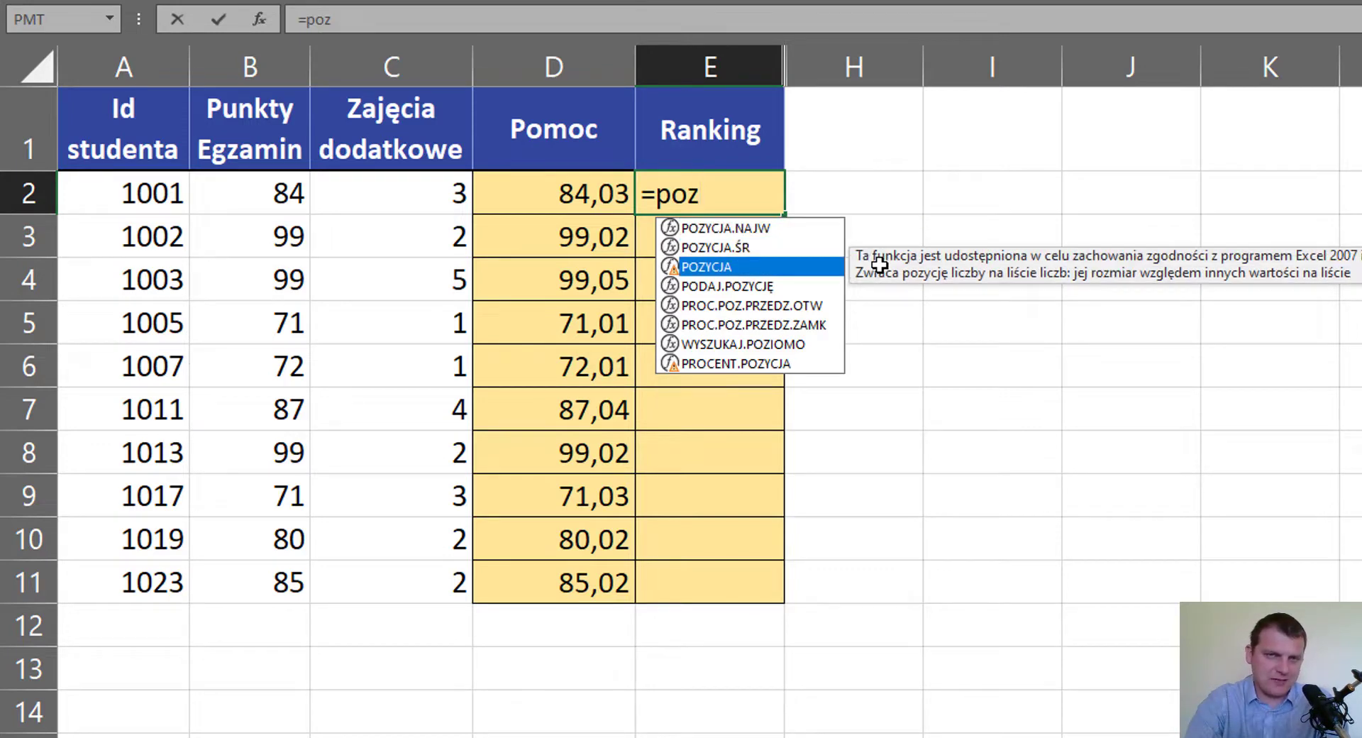
{"action": "key", "text": "Up"}
{"action": "key", "text": "Up"}
{"action": "key", "text": "Tab"}
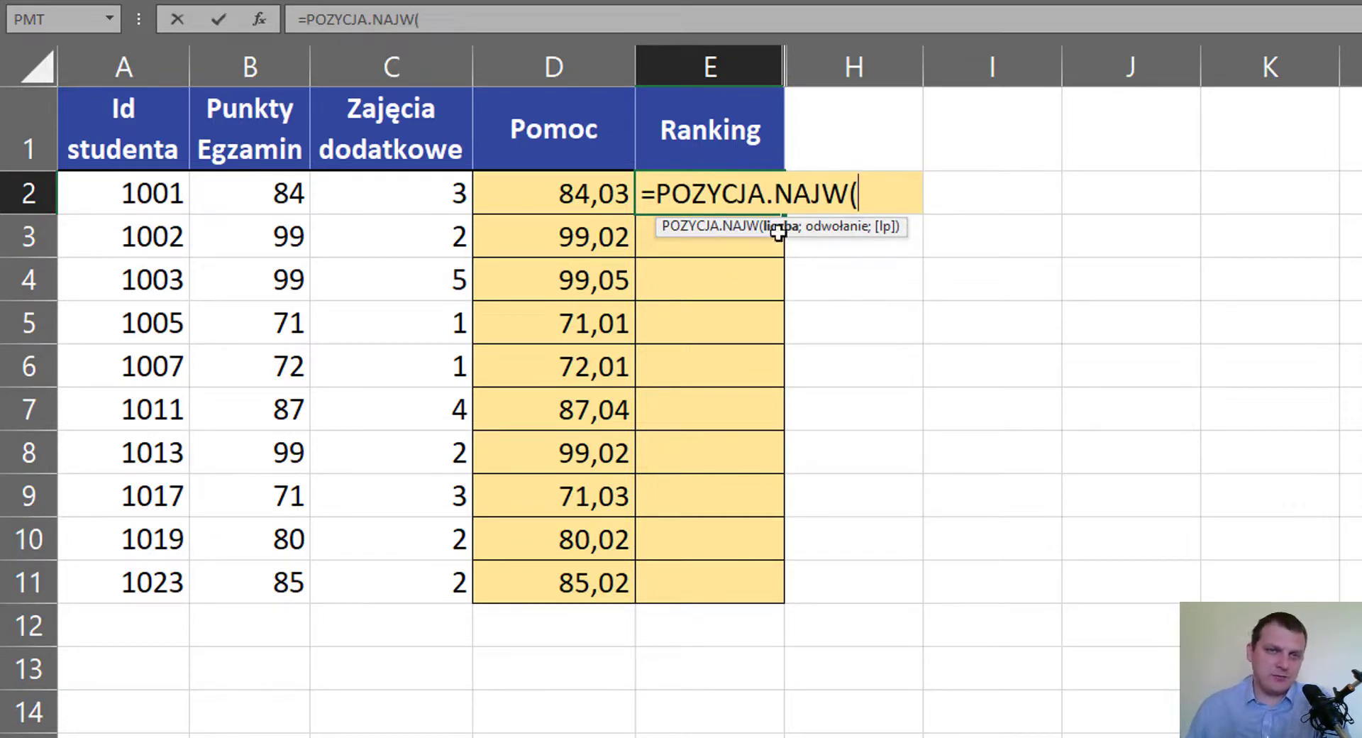
Step: Complete the formula as =POZYCJA.NAJW(D2;$D$2:$D$11) and fill it down the Ranking column to E11
{"action": "left_click", "coordinate": [563, 193]}
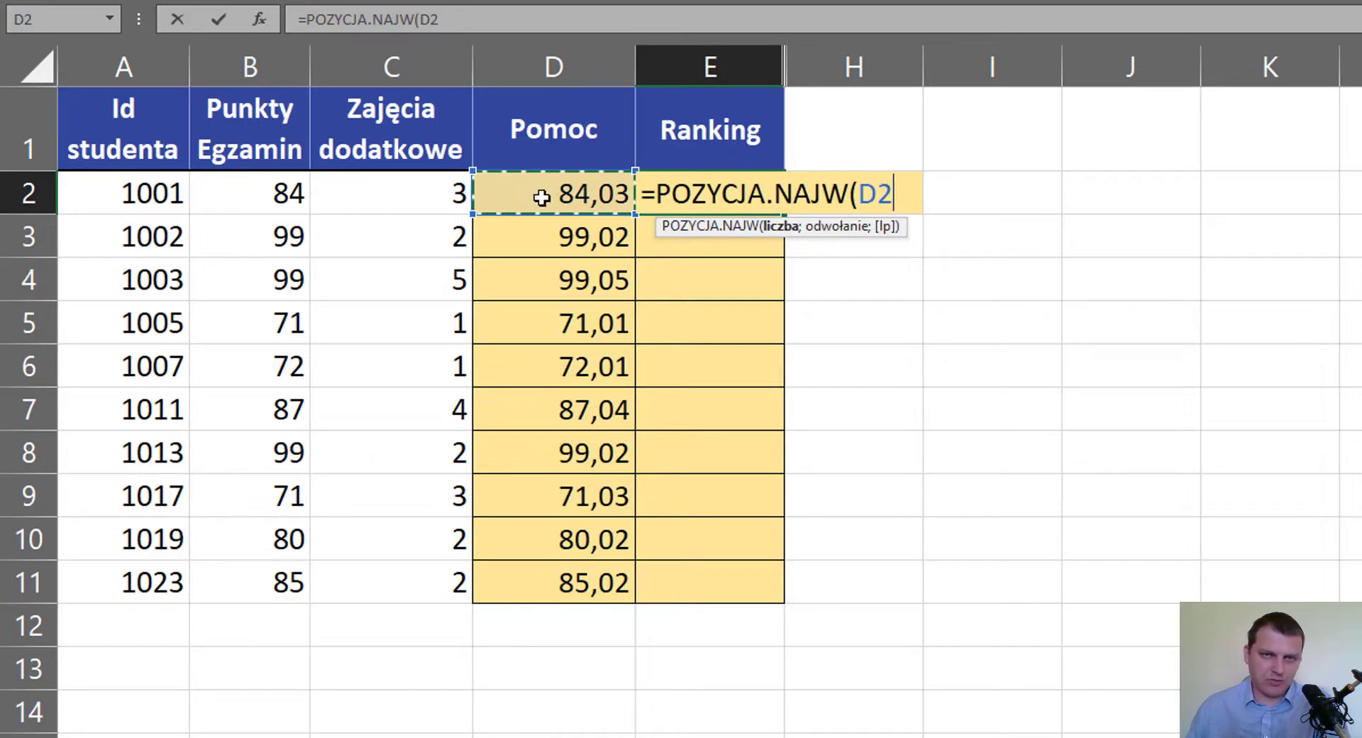
{"action": "type", "text": ";"}
{"action": "left_click_drag", "start_coordinate": [553, 186], "coordinate": [572, 571]}
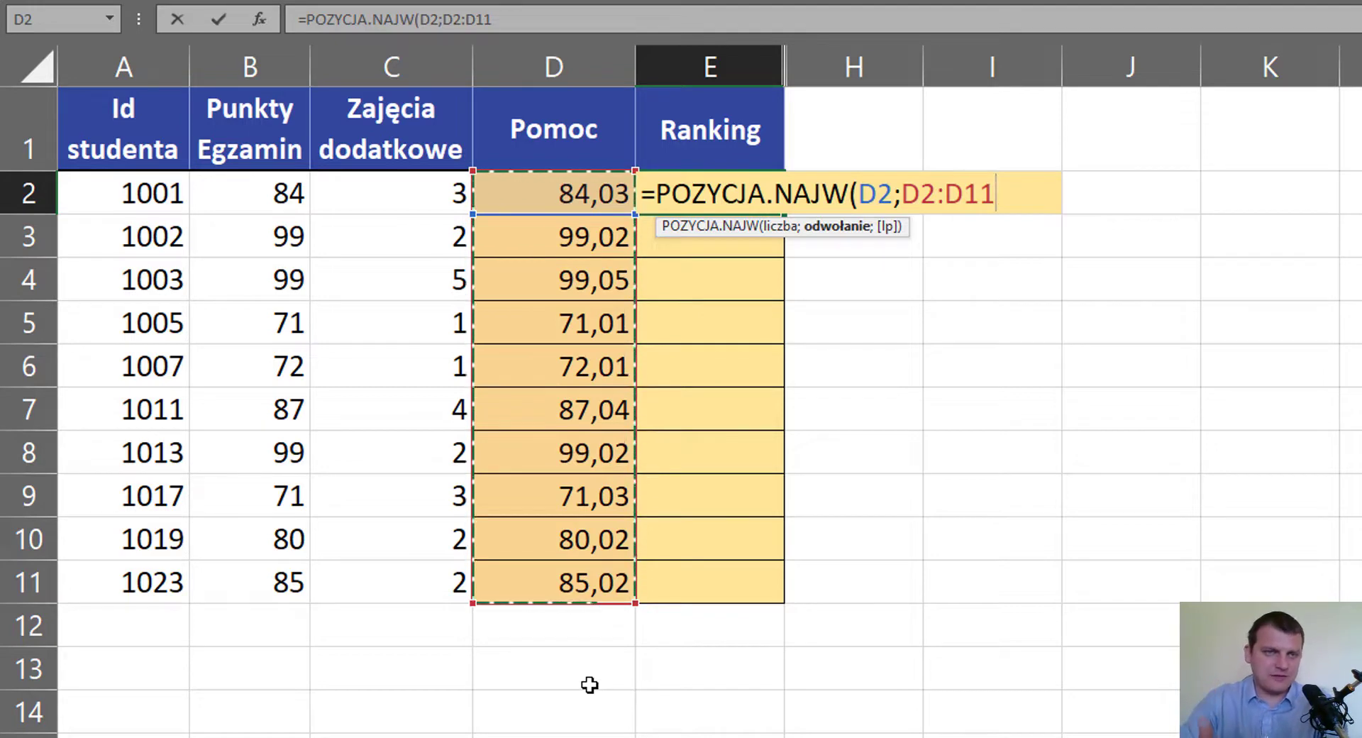
{"action": "key", "text": "F4"}
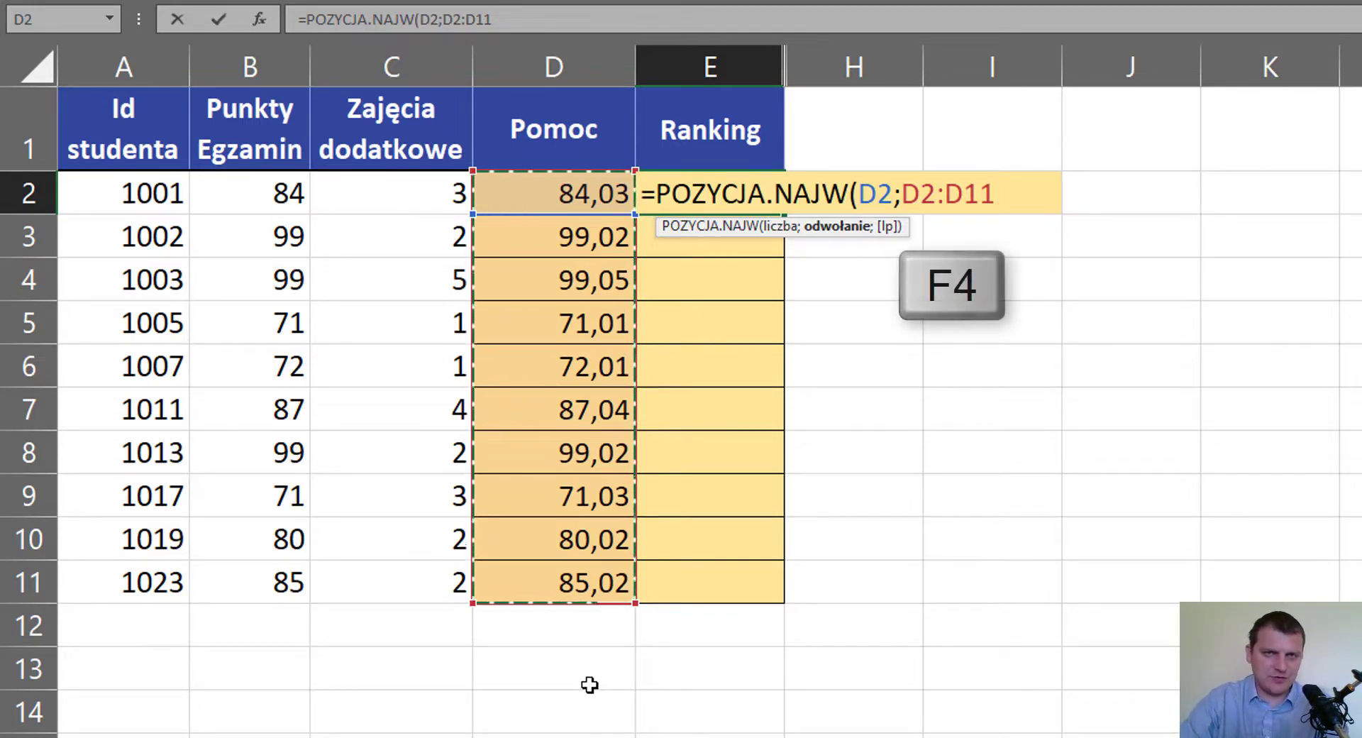
{"action": "type", "text": ")"}
{"action": "key", "text": "ctrl+Return"}
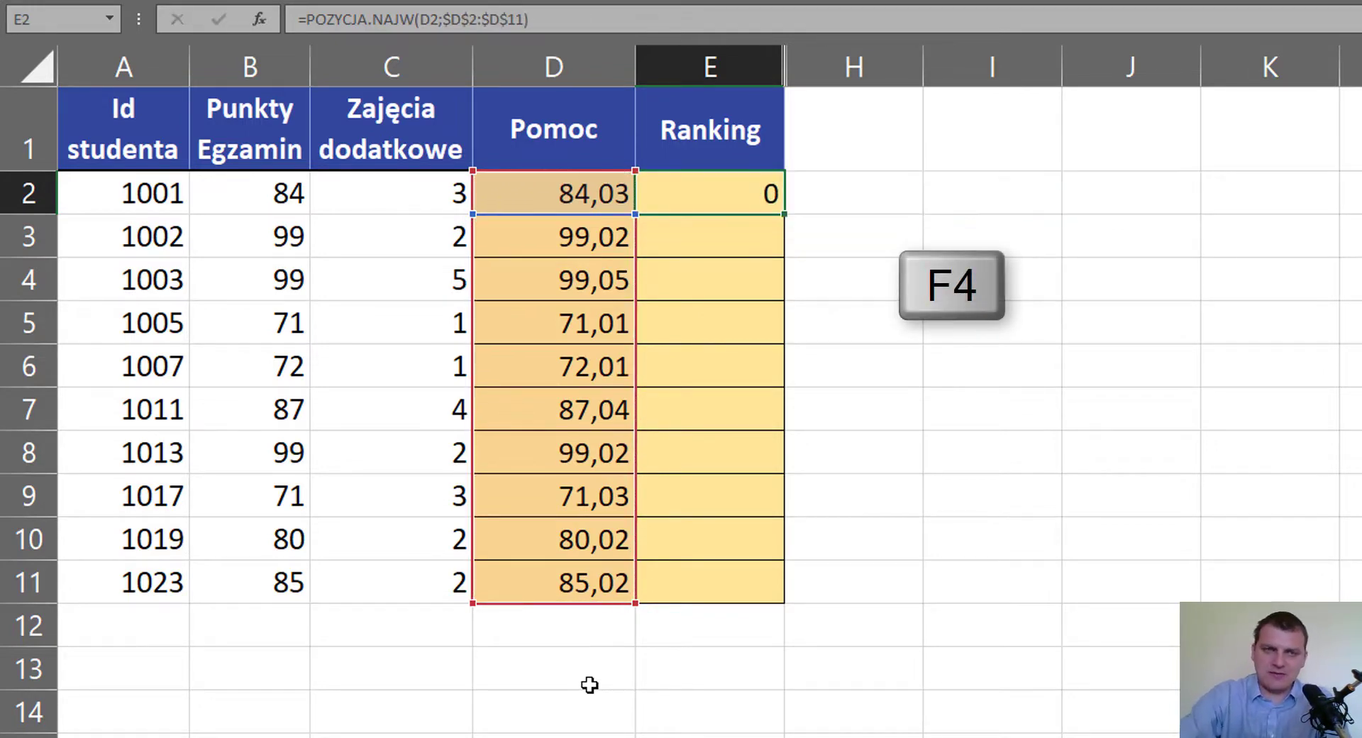
{"action": "double_click", "coordinate": [784, 217]}
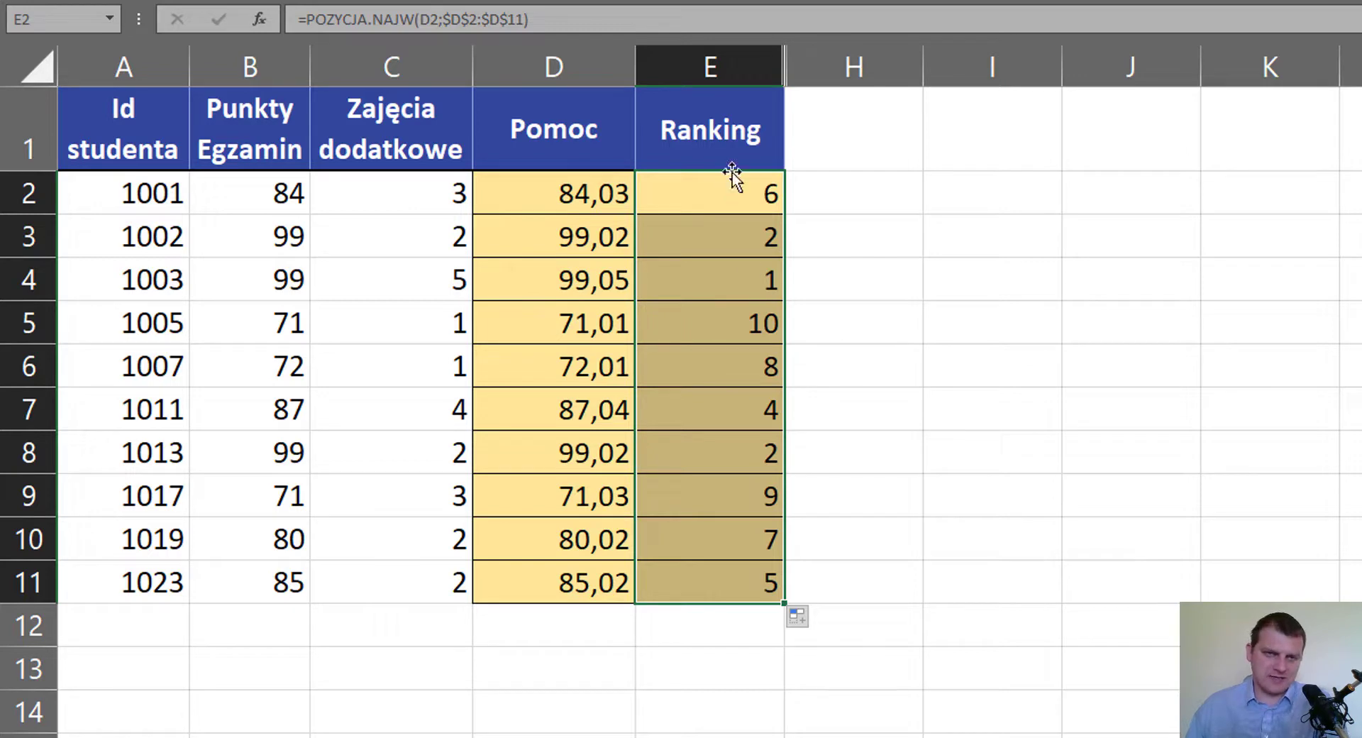
Step: Try to add +1 to the $D$2:$D$11 range inside the POZYCJA.NAJW formula in E2
{"action": "key", "text": "F2"}
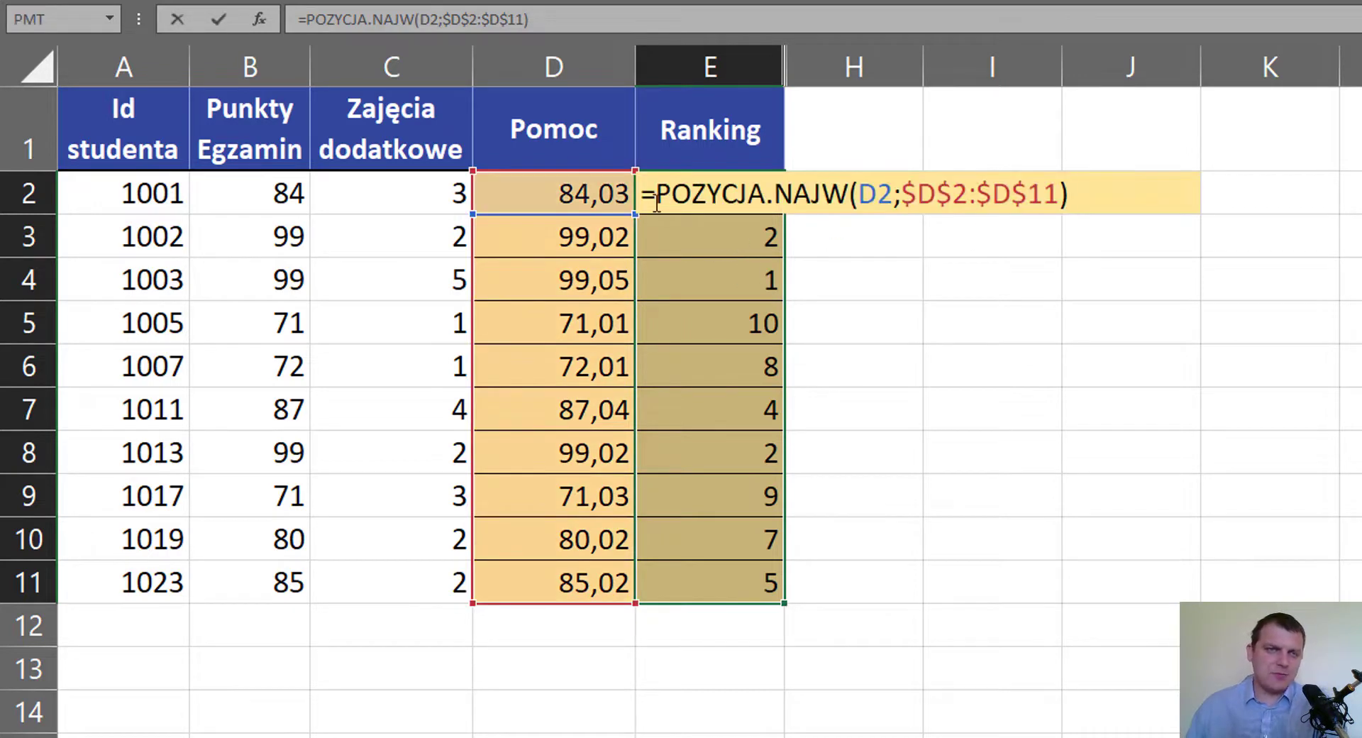
{"action": "left_click", "coordinate": [1057, 194]}
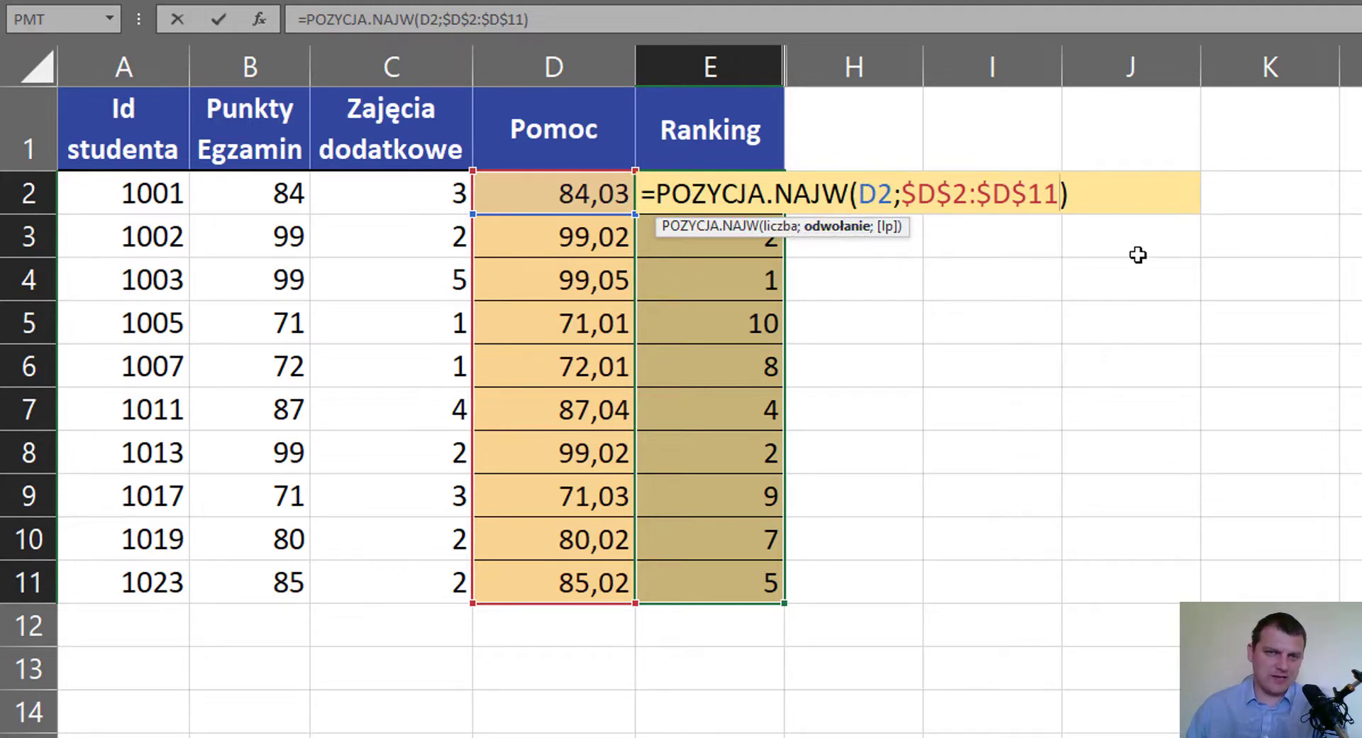
{"action": "type", "text": "+1"}
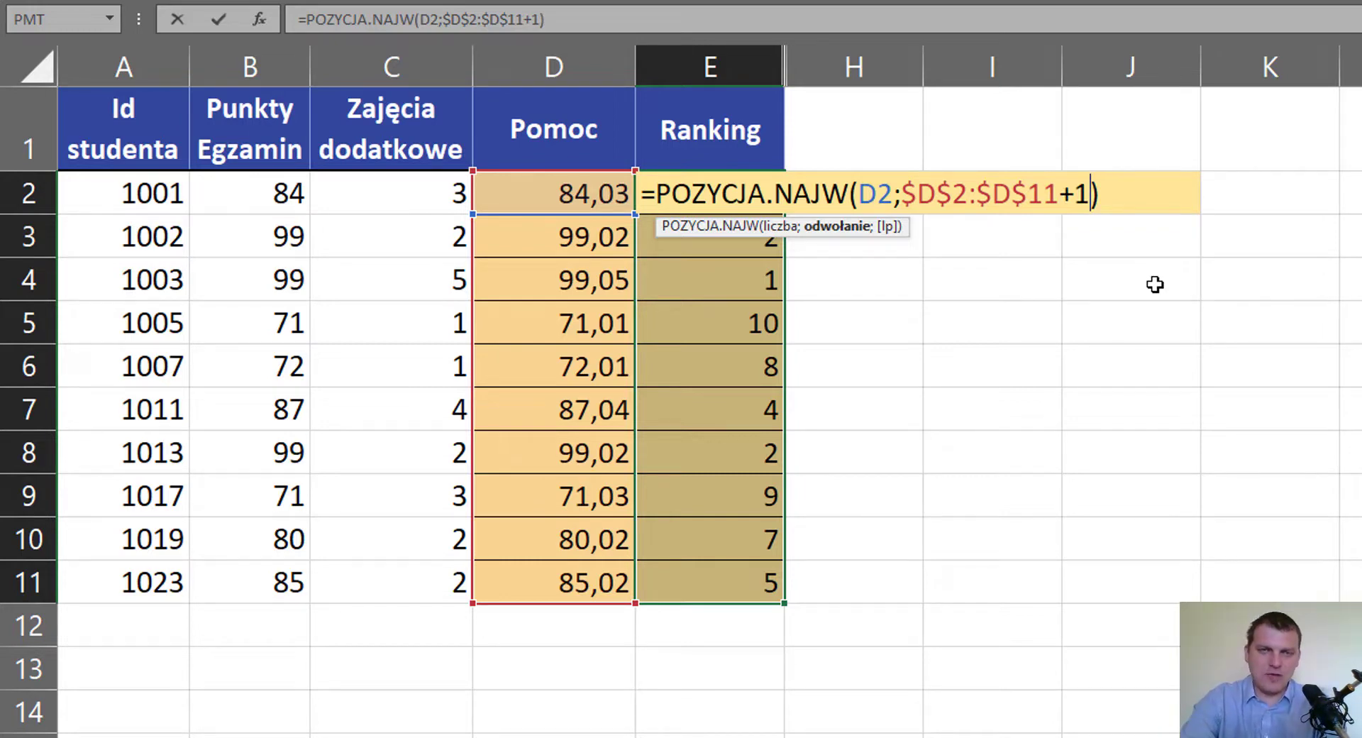
{"action": "key", "text": "Return"}
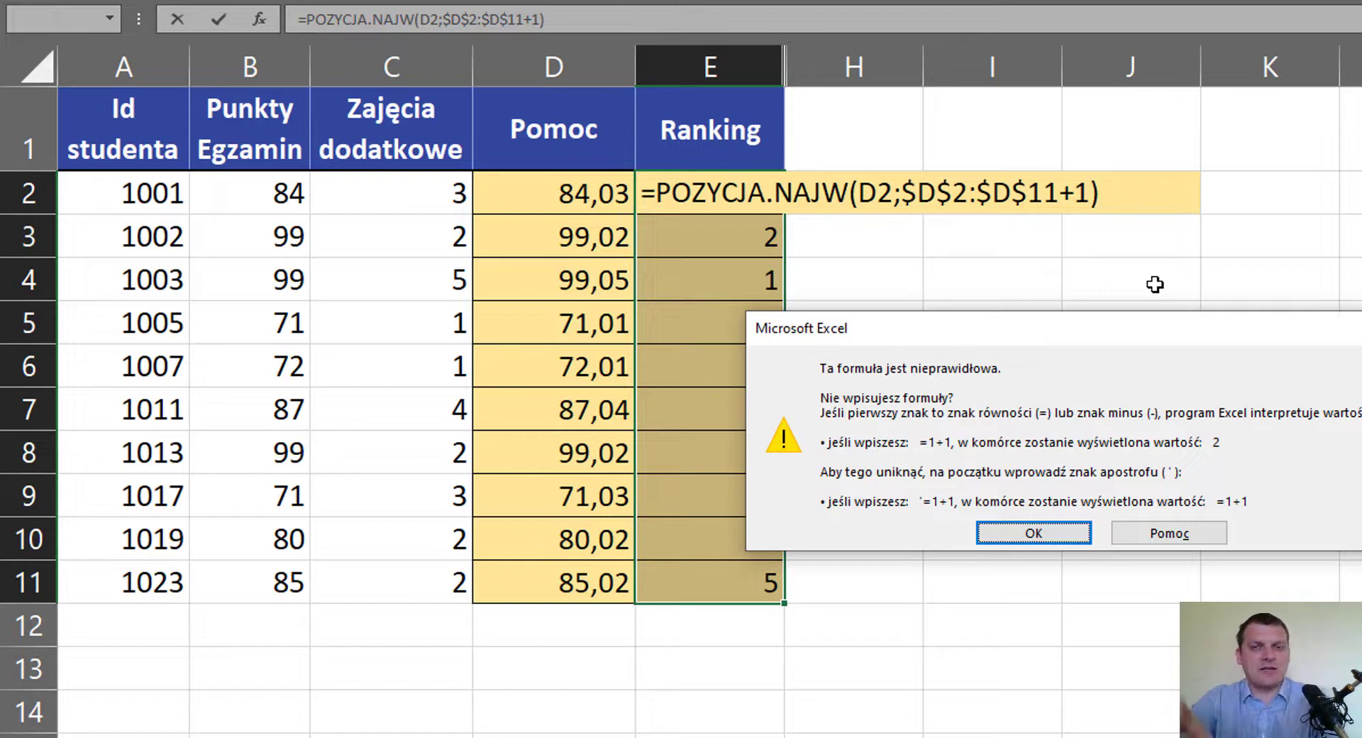
{"action": "key", "text": "Return"}
Step: Remove the +1 from the range argument and re-enter =POZYCJA.NAJW(D2;$D$2:$D$11) in E2
{"action": "key", "text": "Left"}
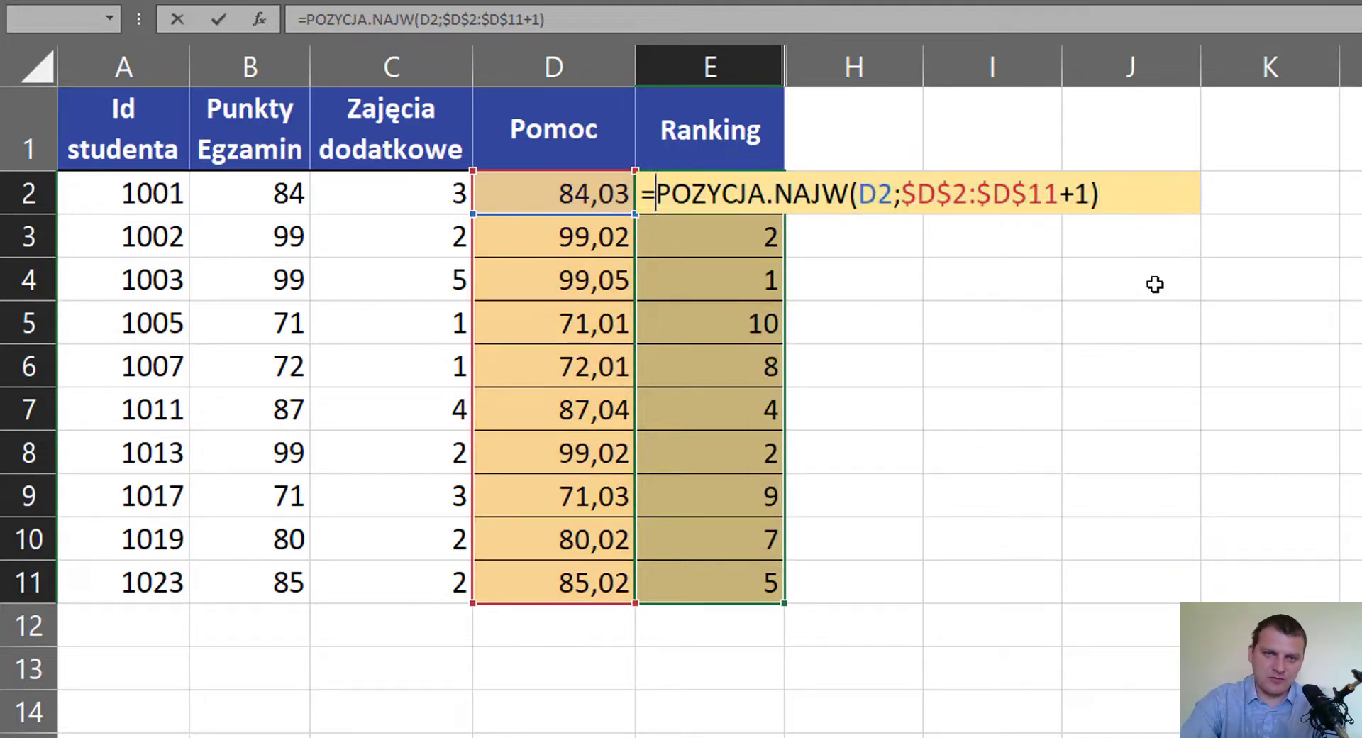
{"action": "key", "text": "Right"}
{"action": "key", "text": "Right"}
{"action": "key", "text": "Right"}
{"action": "key", "text": "Right"}
{"action": "key", "text": "Right"}
{"action": "key", "text": "Right"}
{"action": "key", "text": "Right"}
{"action": "key", "text": "Right"}
{"action": "key", "text": "Right"}
{"action": "key", "text": "Right"}
{"action": "key", "text": "Right"}
{"action": "key", "text": "Right"}
{"action": "key", "text": "Right"}
{"action": "key", "text": "Right"}
{"action": "key", "text": "Right"}
{"action": "key", "text": "Right"}
{"action": "key", "text": "Right"}
{"action": "key", "text": "Right"}
{"action": "key", "text": "Right"}
{"action": "key", "text": "Right"}
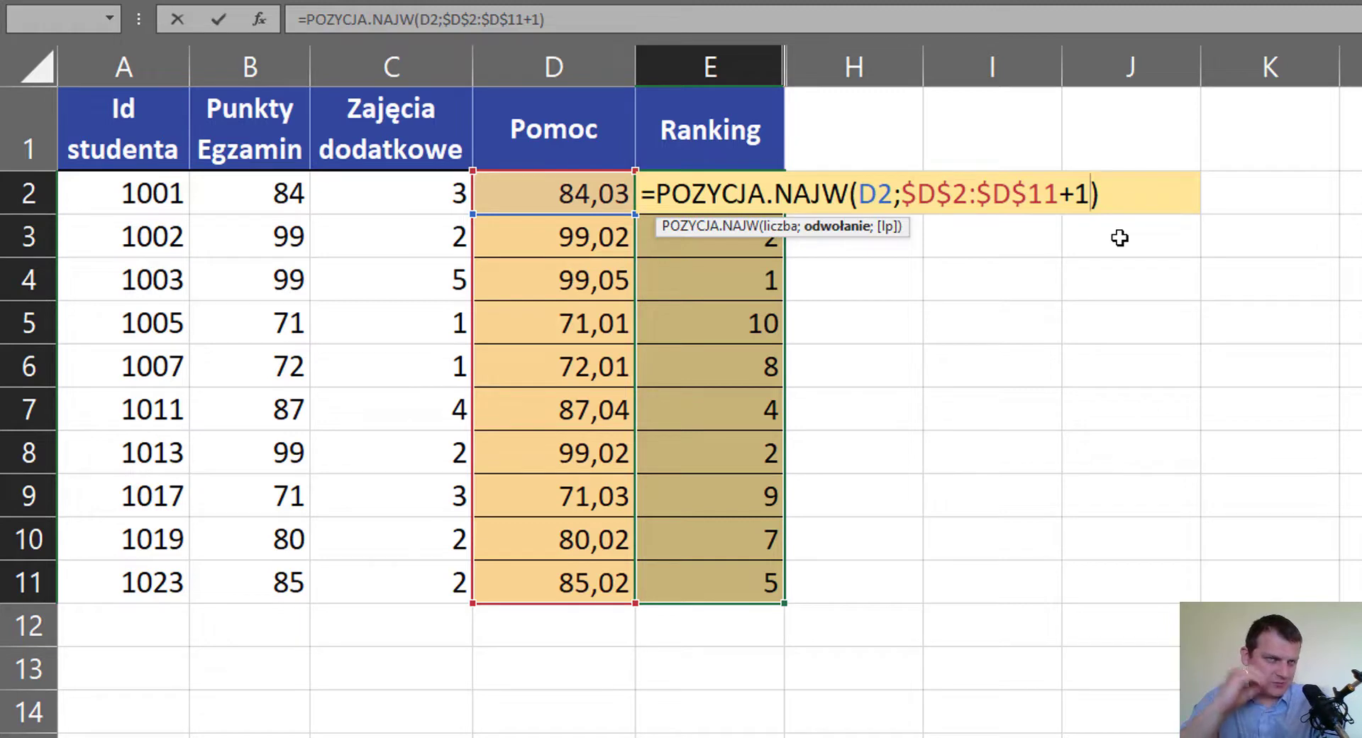
{"action": "key", "text": "BackSpace"}
{"action": "key", "text": "BackSpace"}
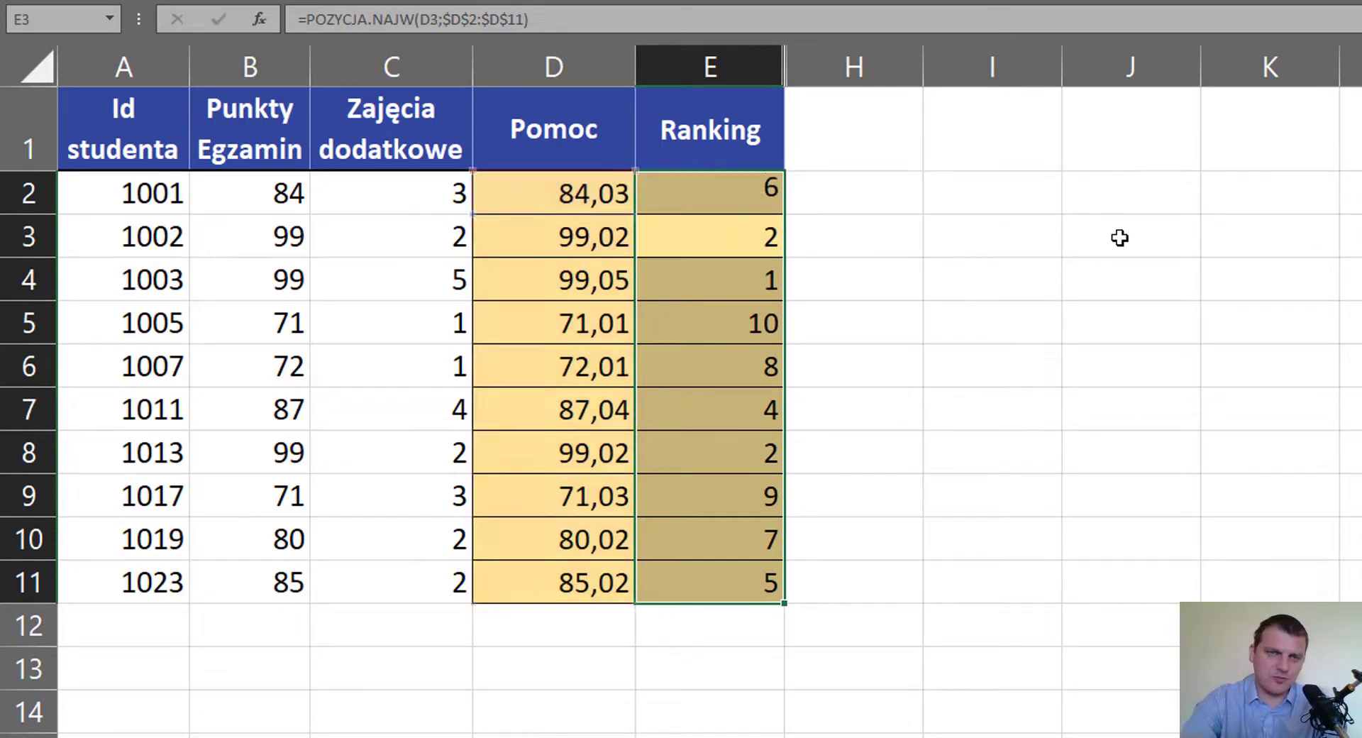
{"action": "key", "text": "Return"}
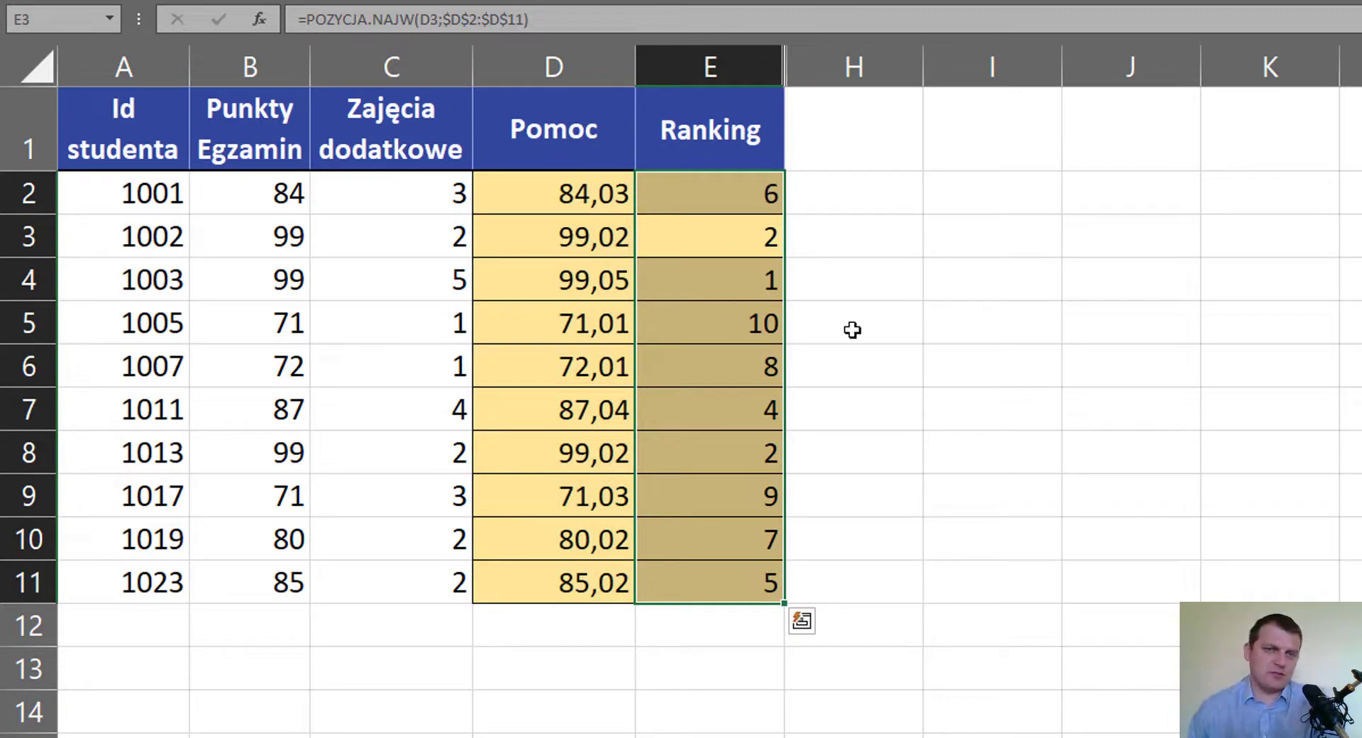
{"action": "left_click", "coordinate": [724, 201]}
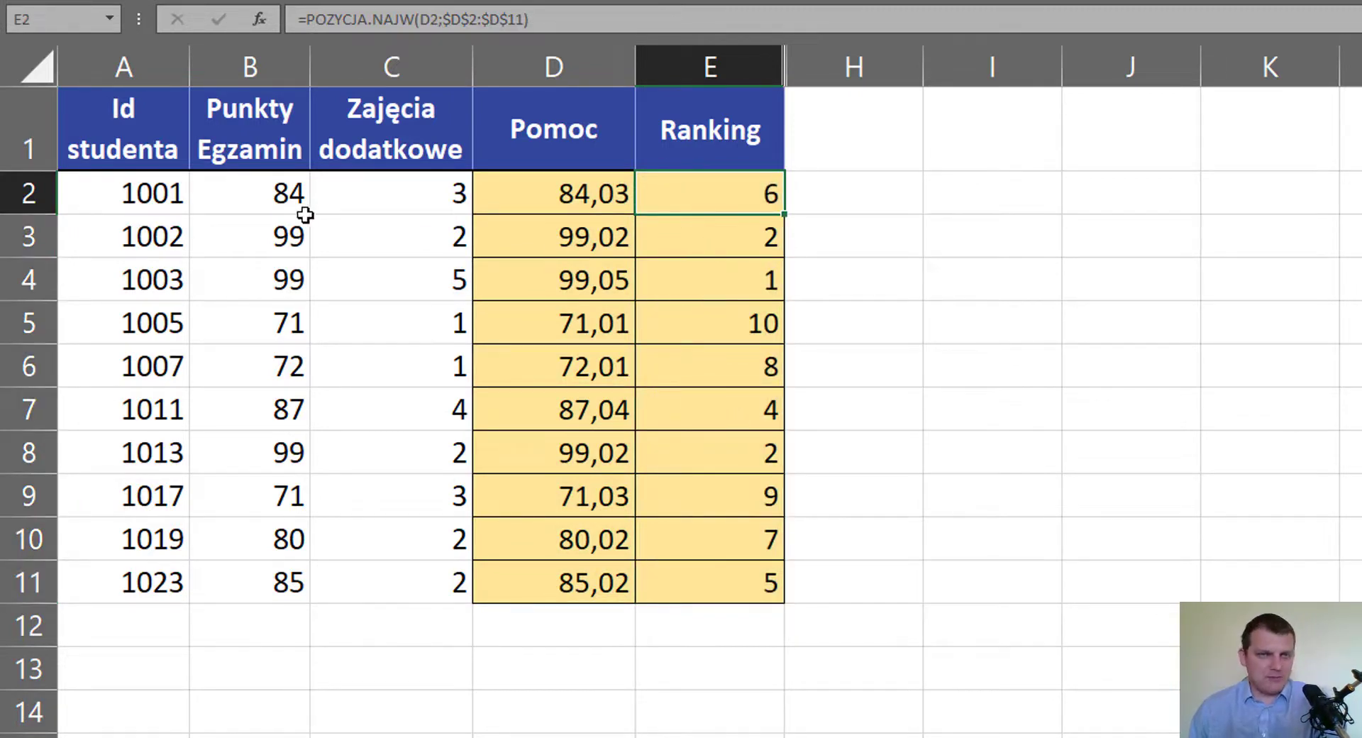
{"action": "left_click", "coordinate": [256, 200]}
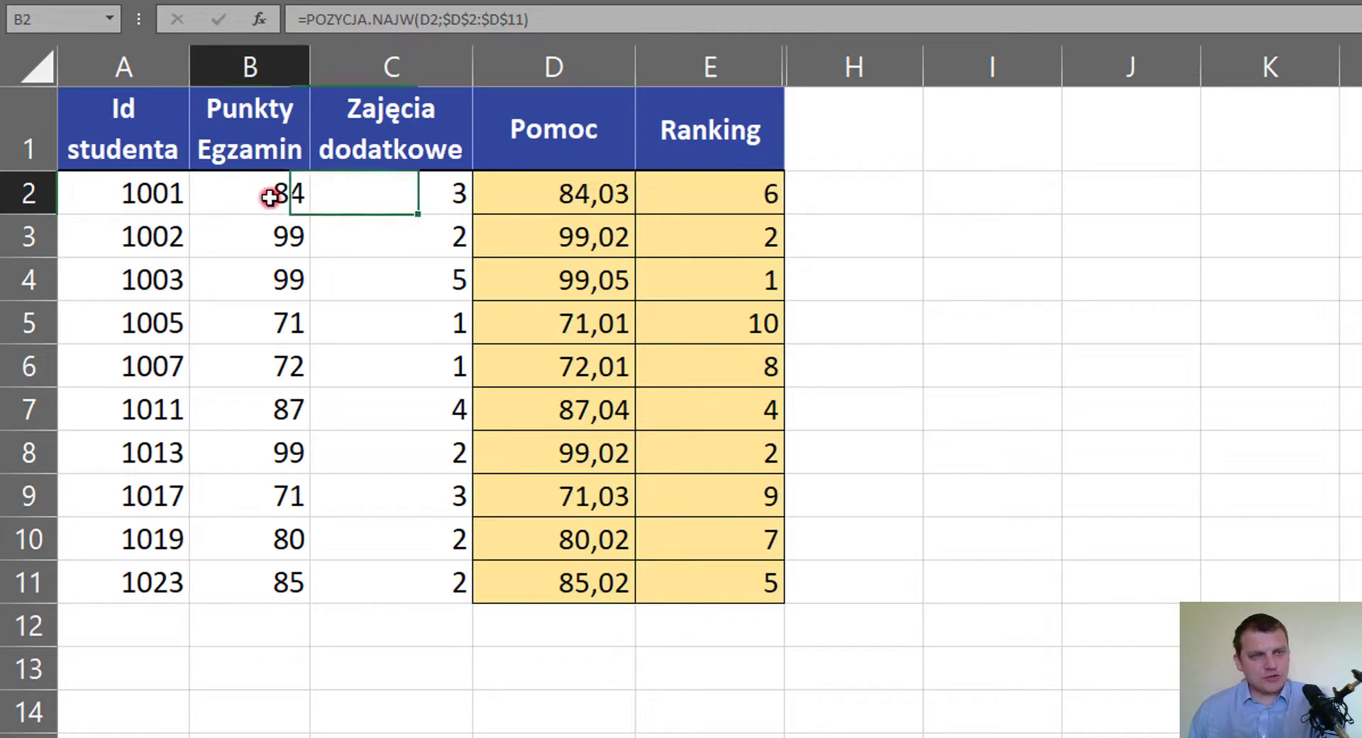
{"action": "left_click", "coordinate": [417, 201]}
{"action": "double_click", "coordinate": [445, 193]}
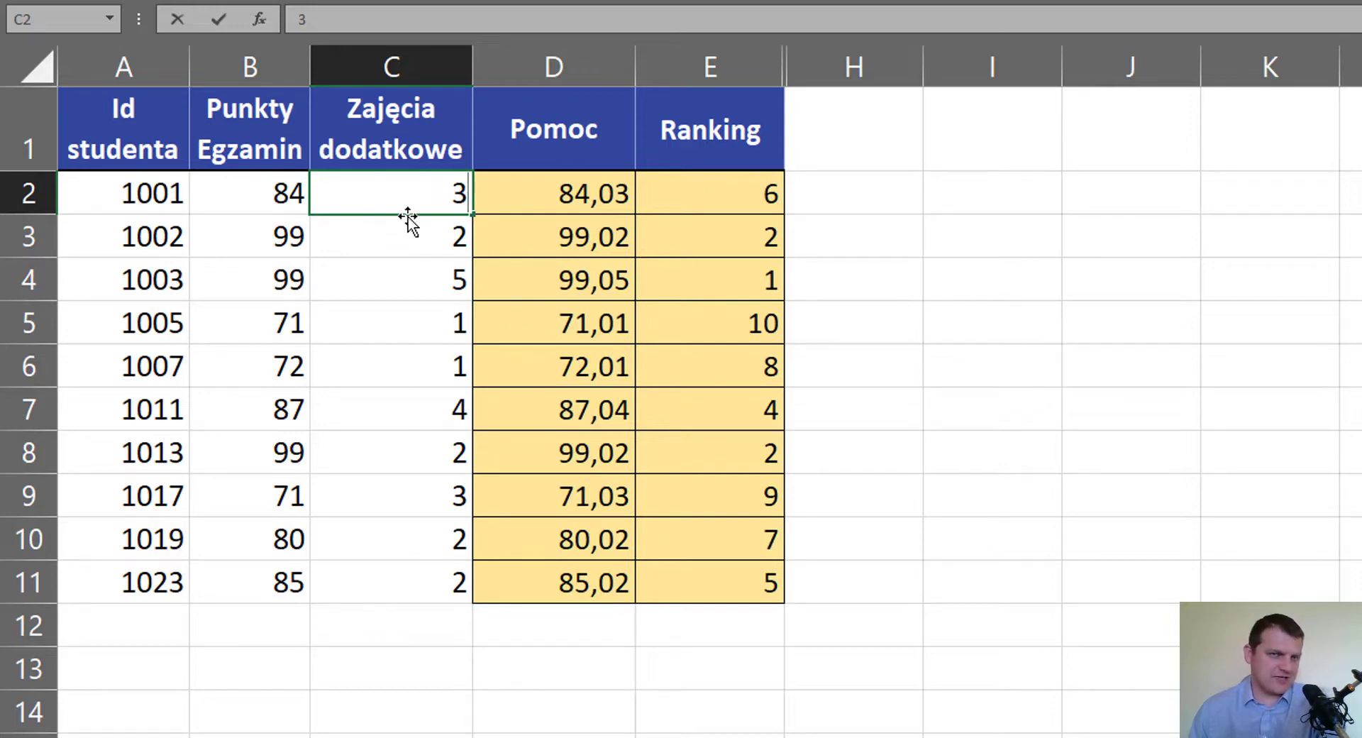
Step: Unhide the columns hidden between E and H
{"action": "left_click_drag", "start_coordinate": [880, 64], "coordinate": [757, 64]}
{"action": "right_click", "coordinate": [747, 64]}
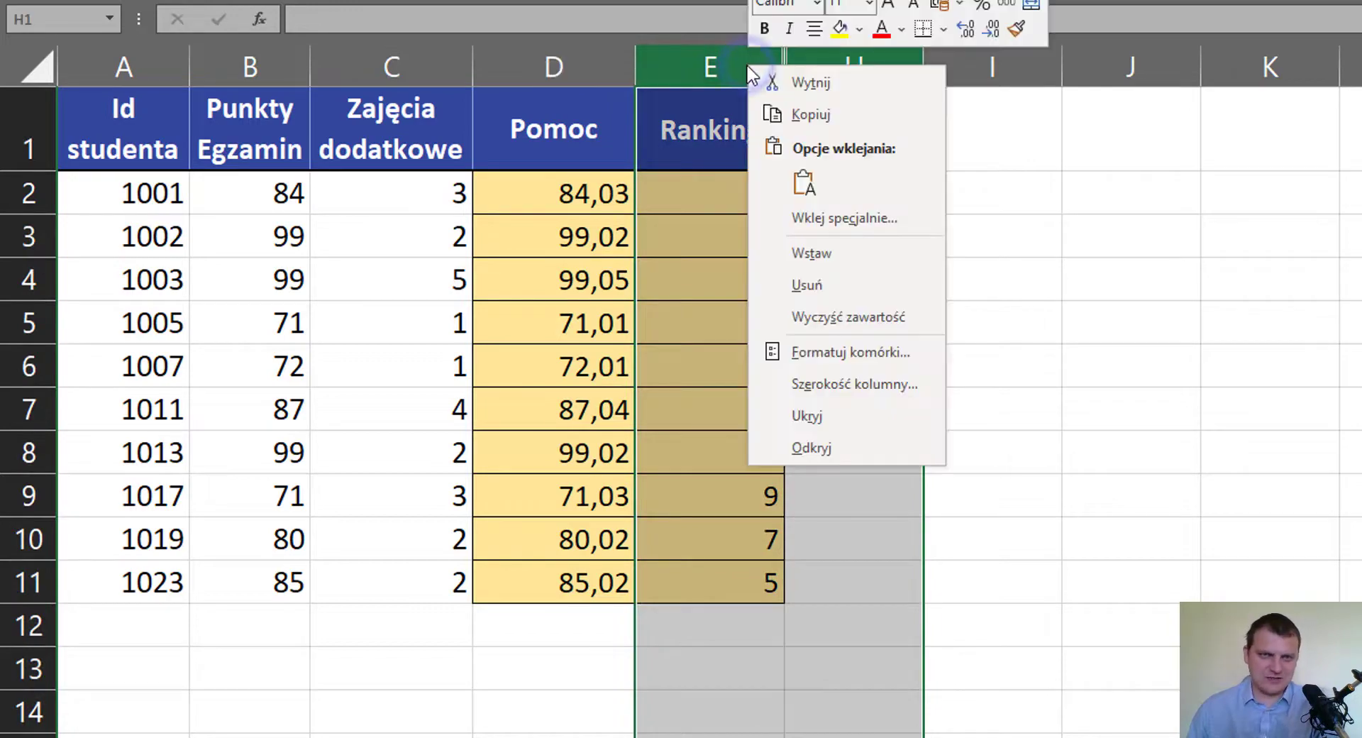
{"action": "left_click", "coordinate": [836, 443]}
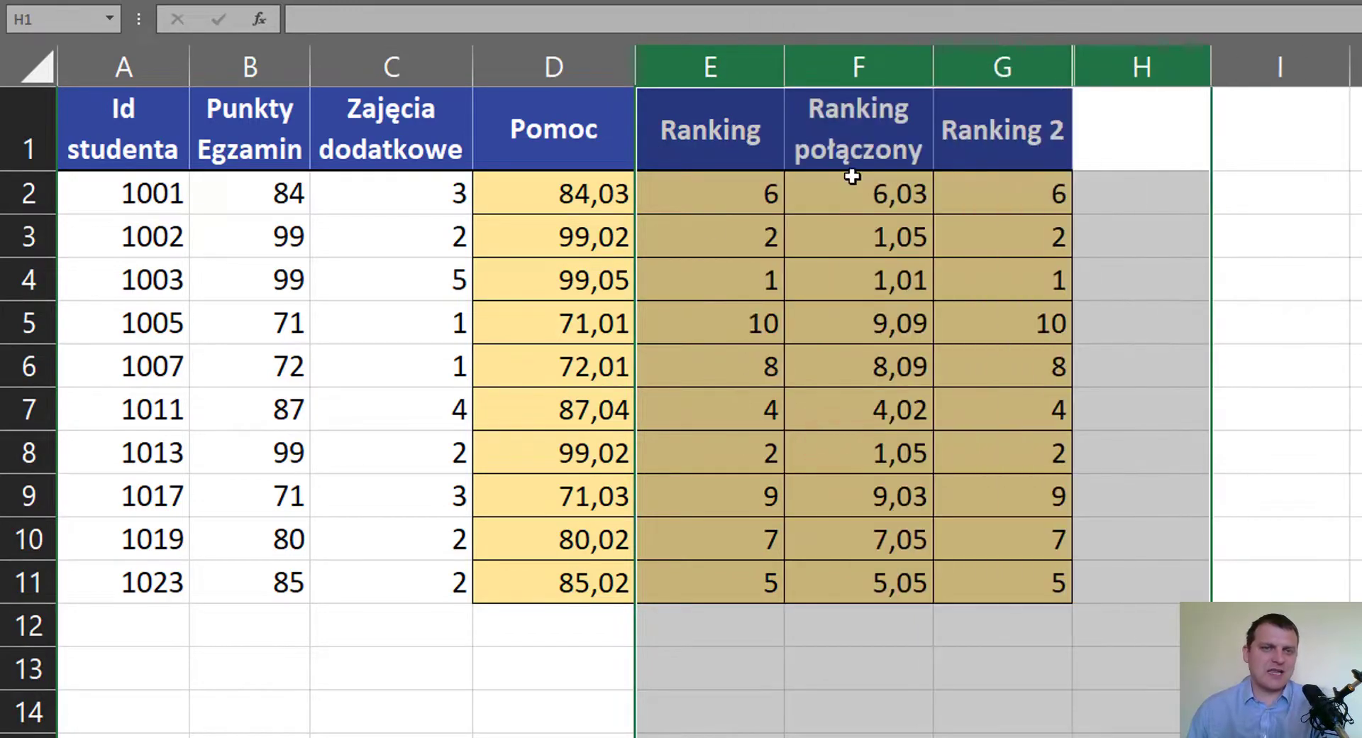
Step: Examine the Ranking połączony formula in F2, its exam-points rank, its extra-classes rank and the divisor 100, and the column's results
{"action": "left_click", "coordinate": [891, 190]}
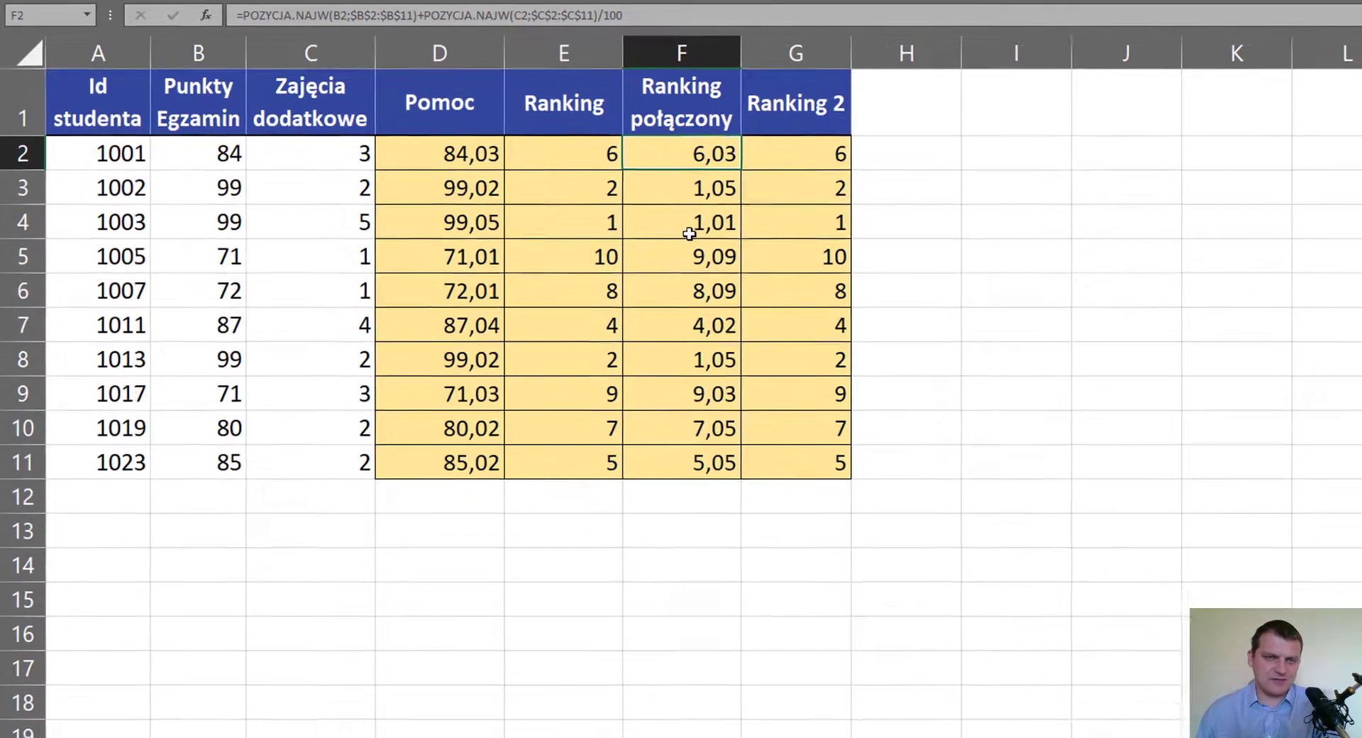
{"action": "key", "text": "F2"}
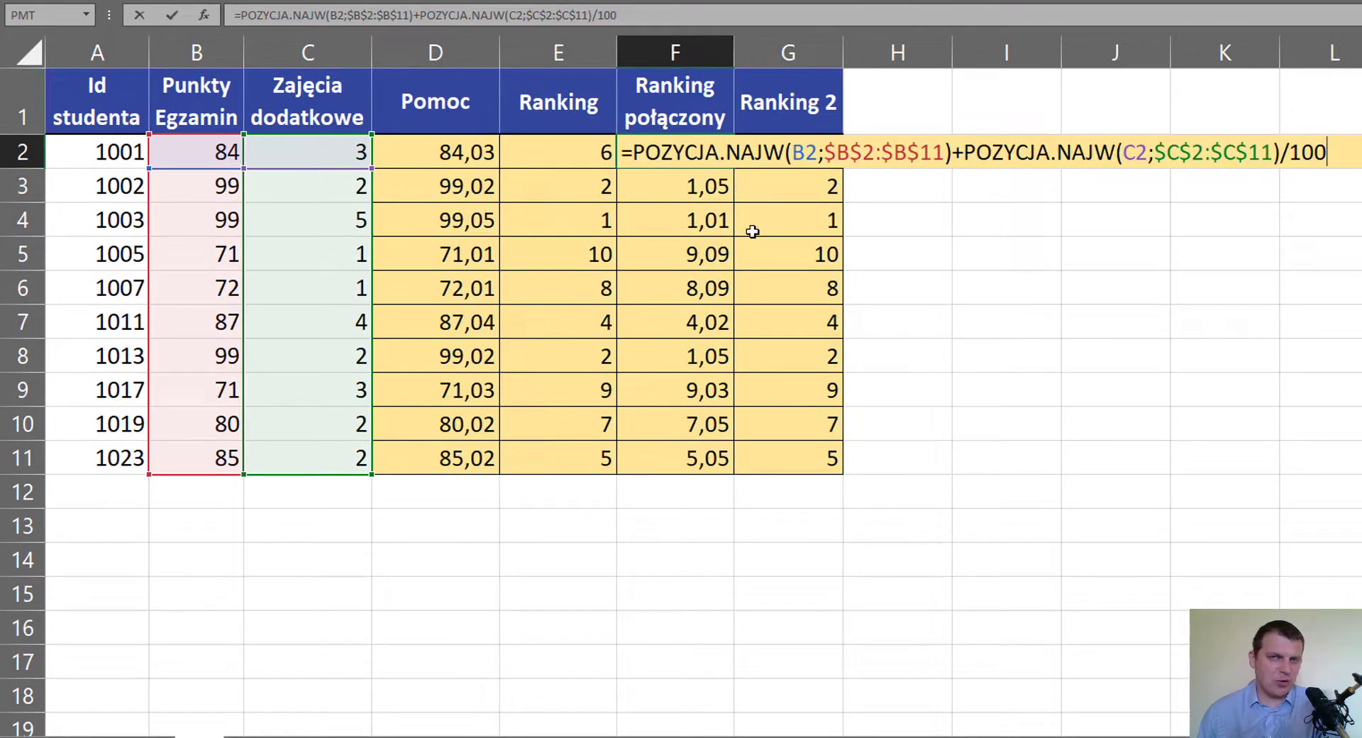
{"action": "left_click_drag", "start_coordinate": [633, 161], "coordinate": [952, 156]}
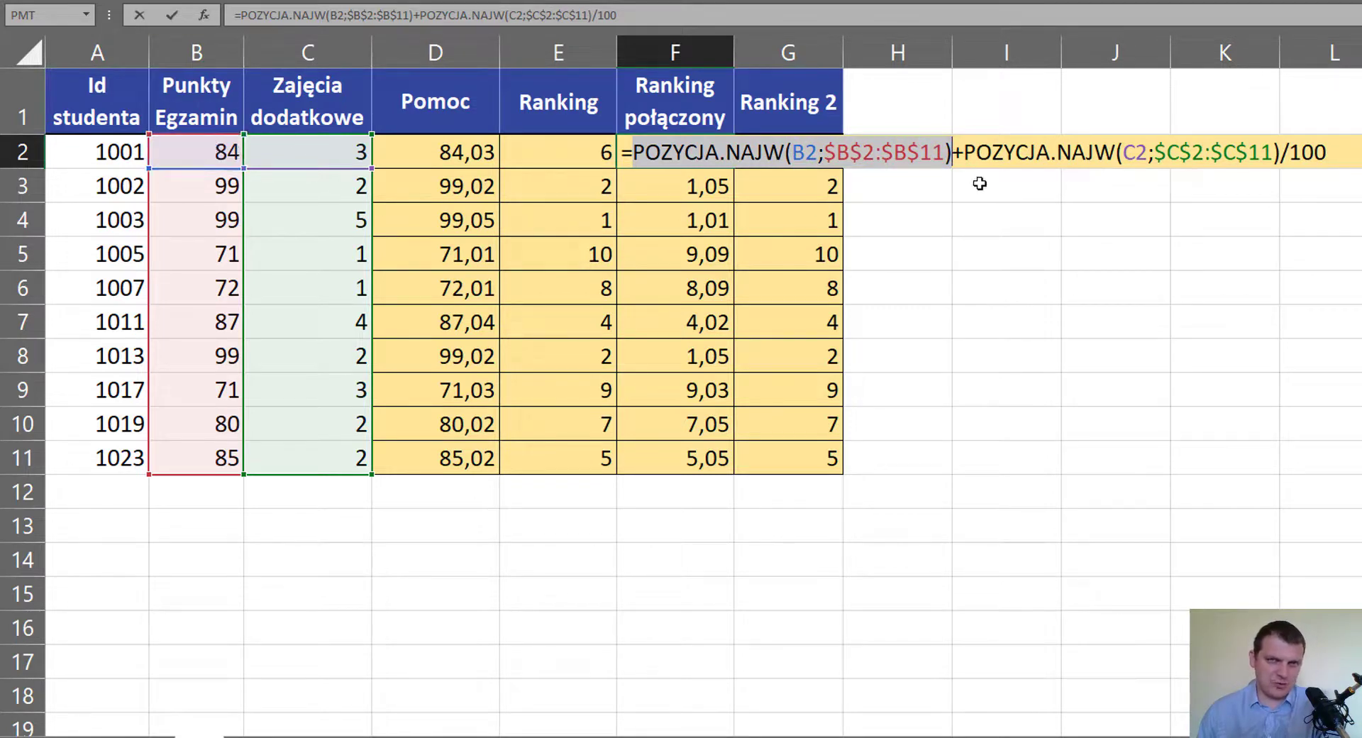
{"action": "left_click_drag", "start_coordinate": [964, 150], "coordinate": [1284, 151]}
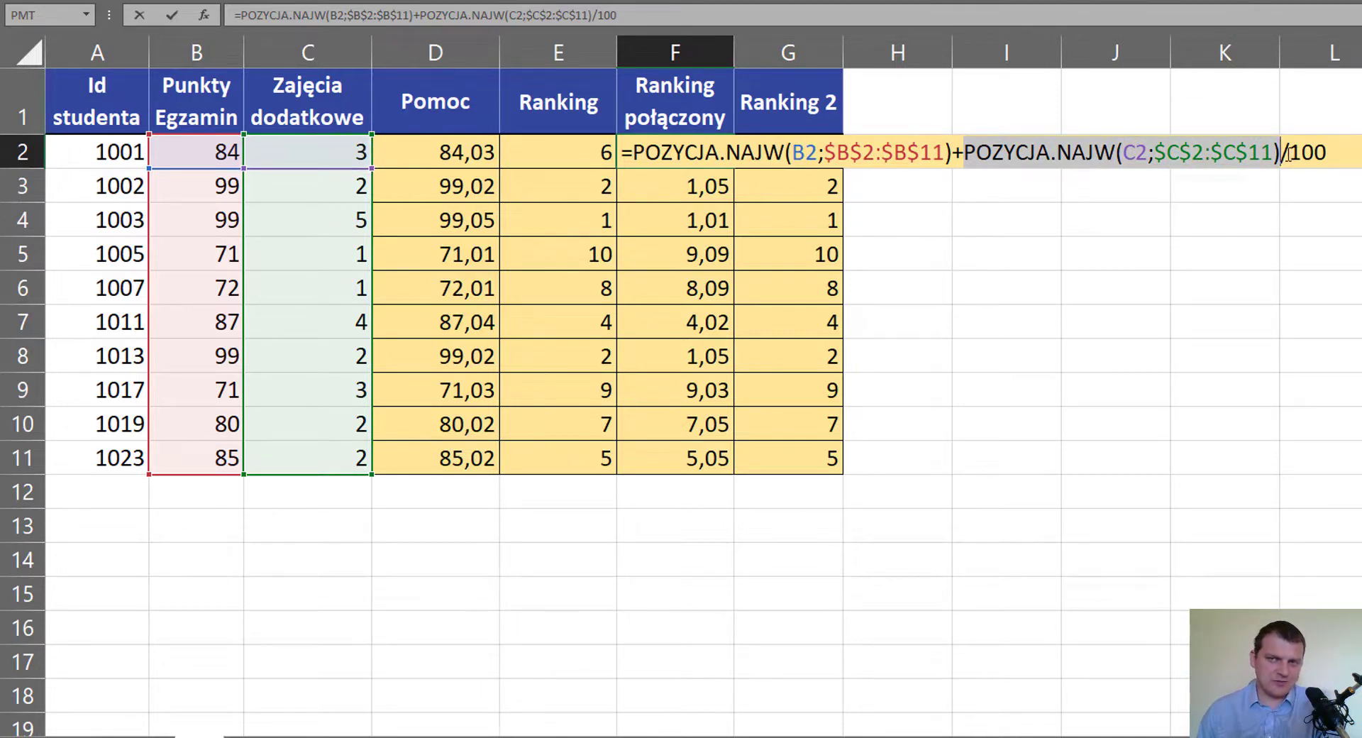
{"action": "left_click_drag", "start_coordinate": [1287, 154], "coordinate": [1359, 156]}
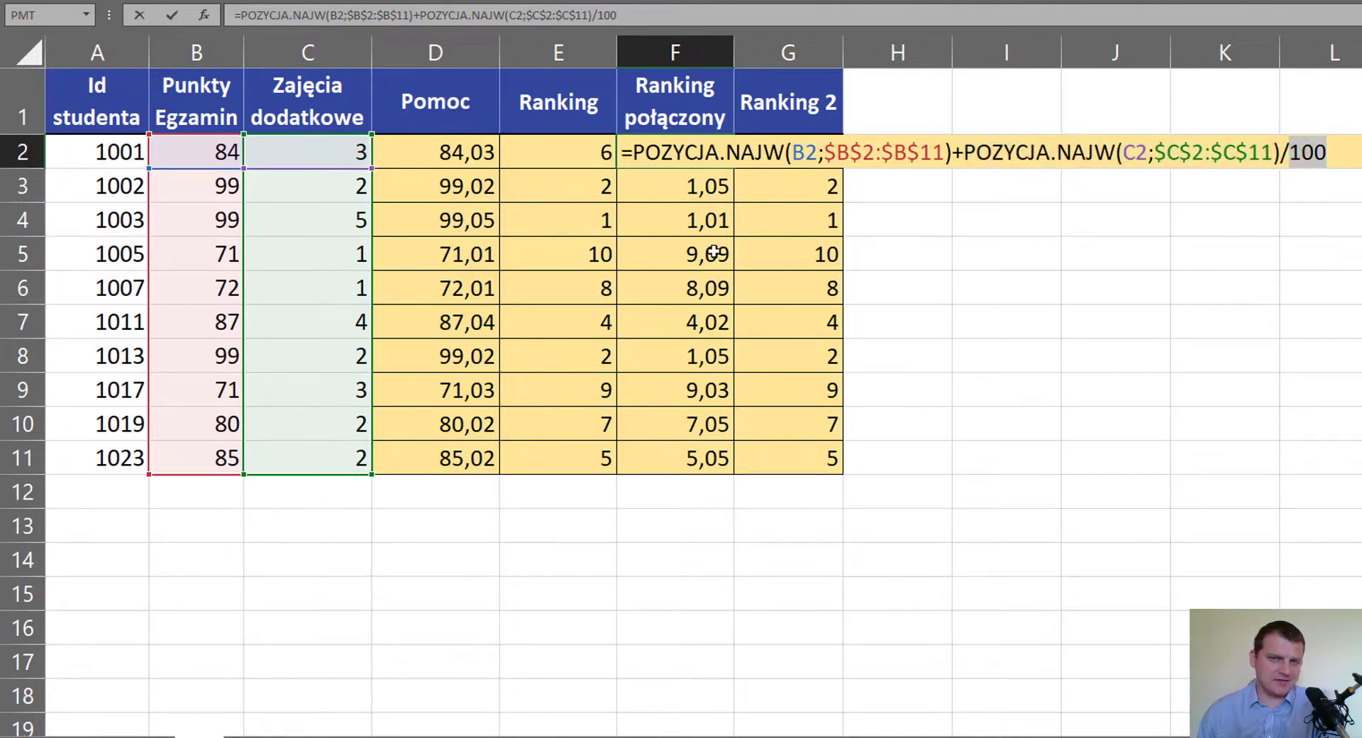
{"action": "left_click_drag", "start_coordinate": [700, 148], "coordinate": [699, 457]}
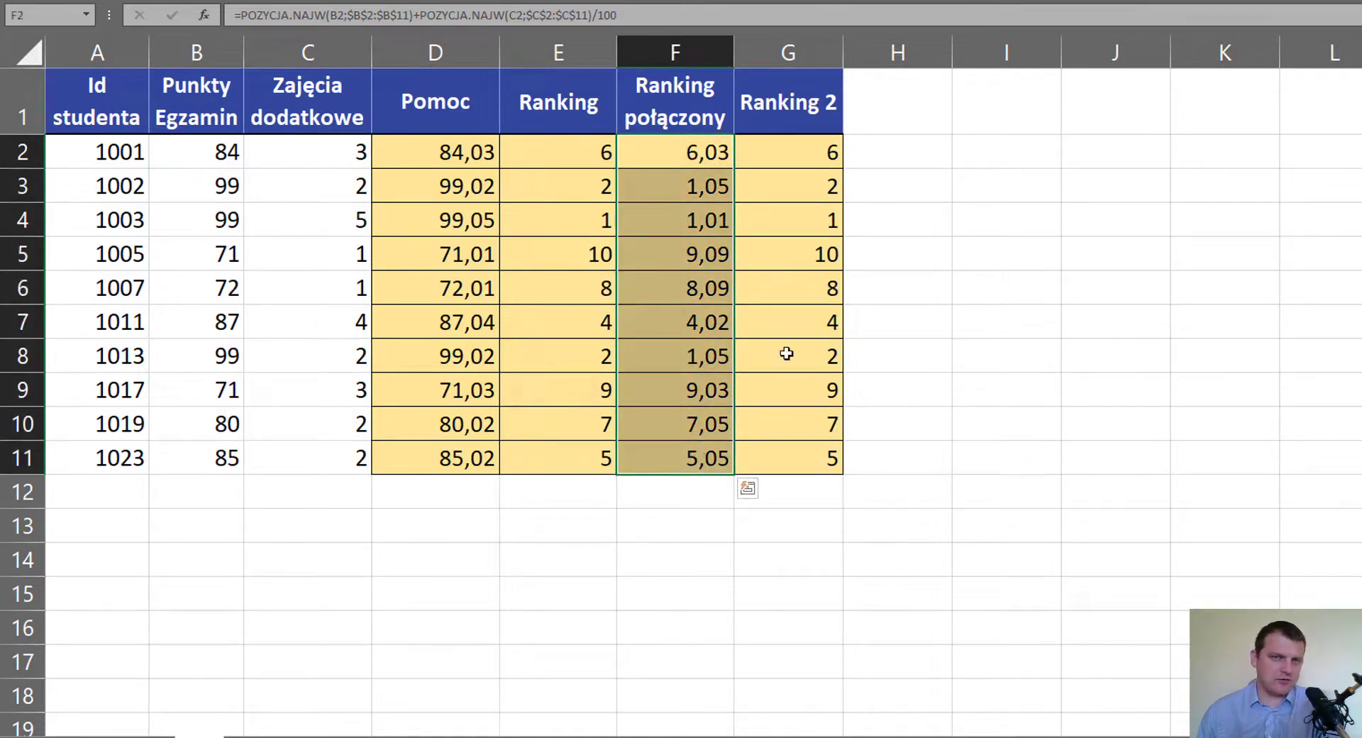
{"action": "left_click", "coordinate": [706, 222]}
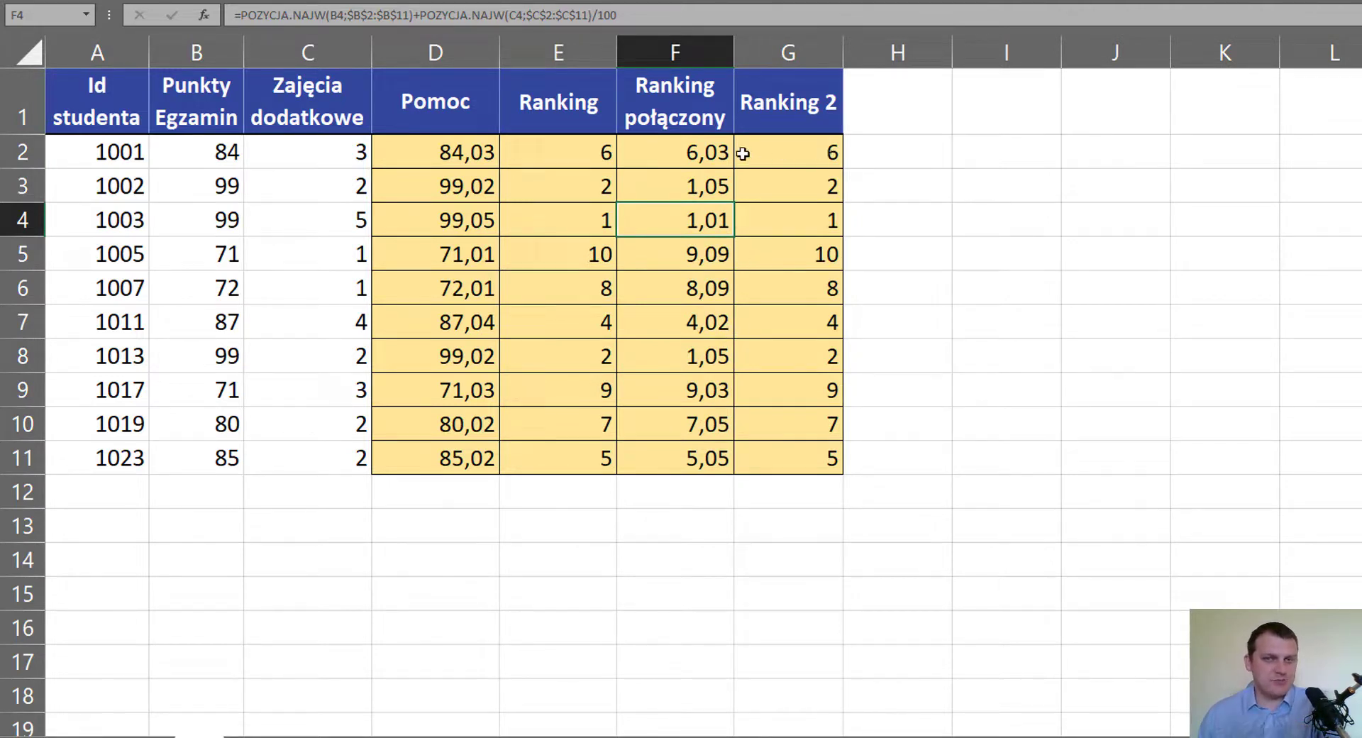
Step: Inspect the order options of the POZYCJA.NAJW formula in G2 and re-enter 1 (Rosnąco) as its order argument
{"action": "left_click", "coordinate": [786, 151]}
{"action": "key", "text": "F2"}
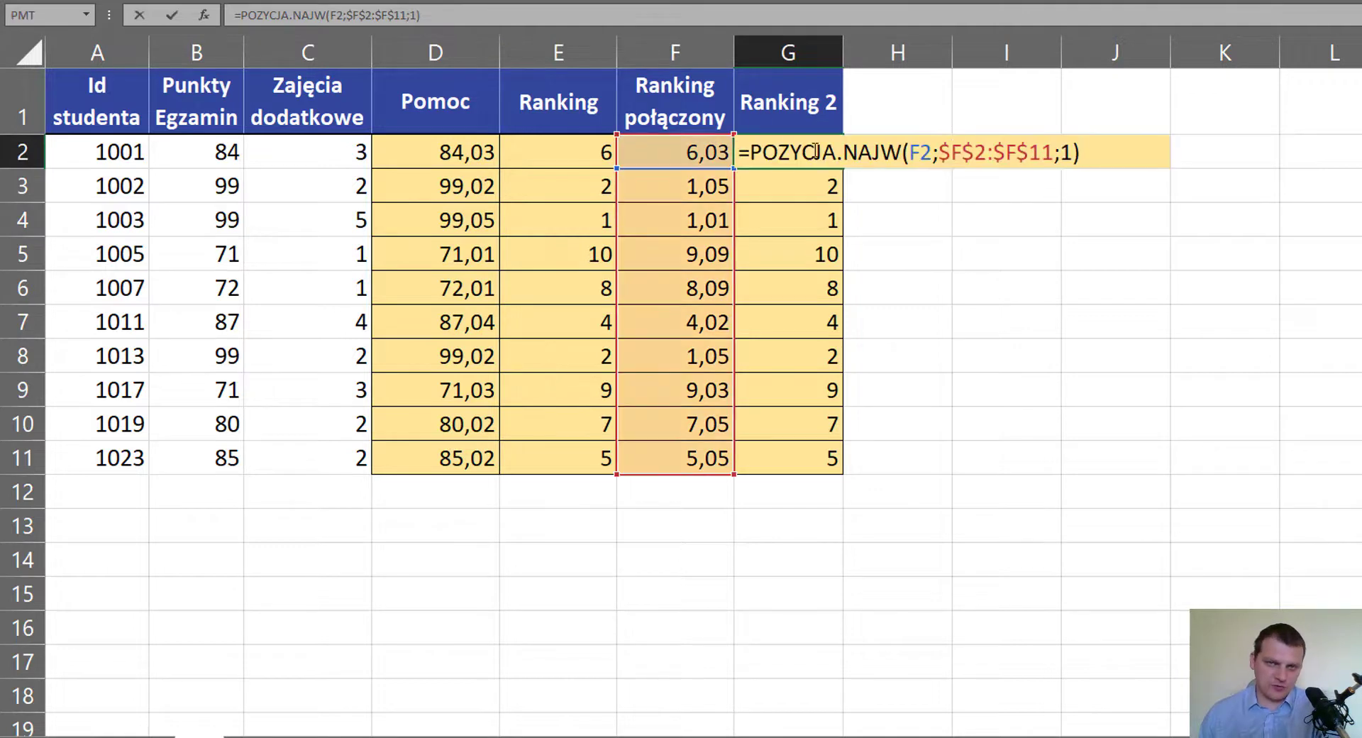
{"action": "left_click", "coordinate": [1067, 155]}
{"action": "left_click", "coordinate": [1074, 153]}
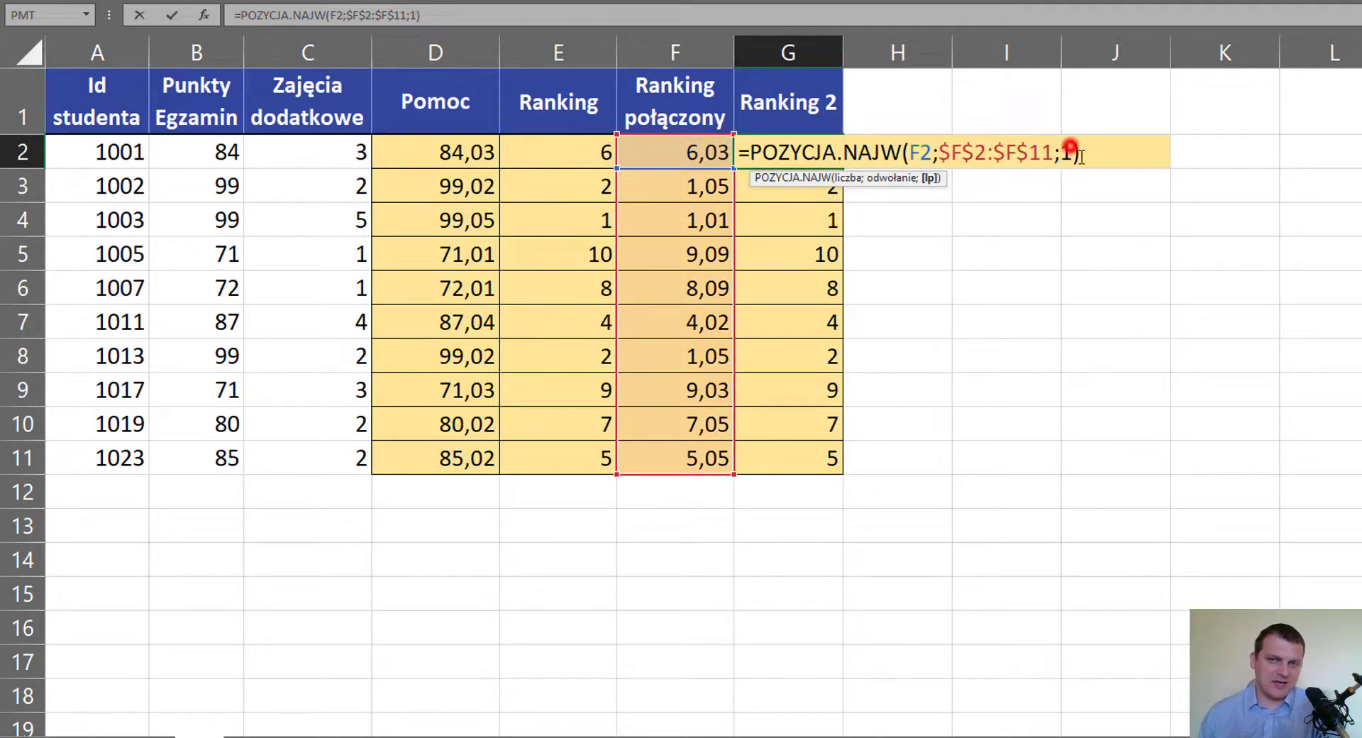
{"action": "key", "text": "Left"}
{"action": "key", "text": "BackSpace"}
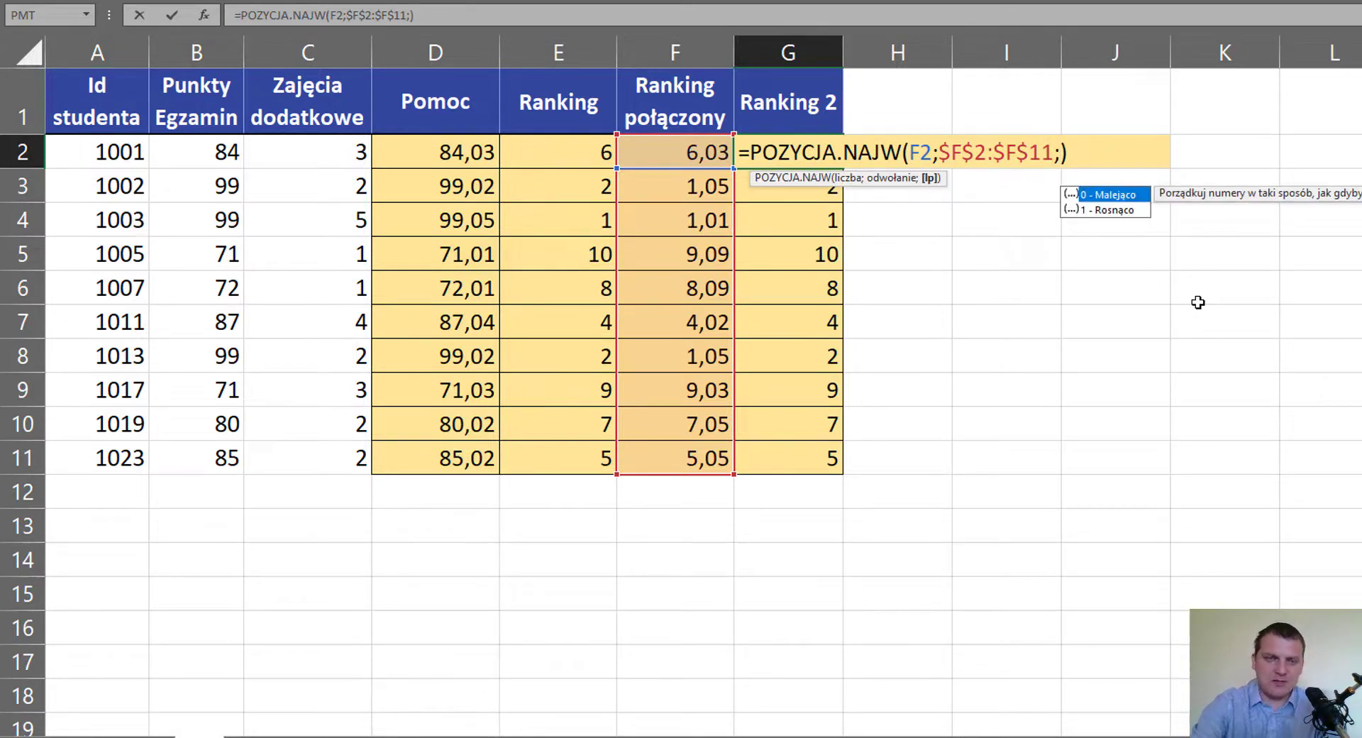
{"action": "type", "text": "1"}
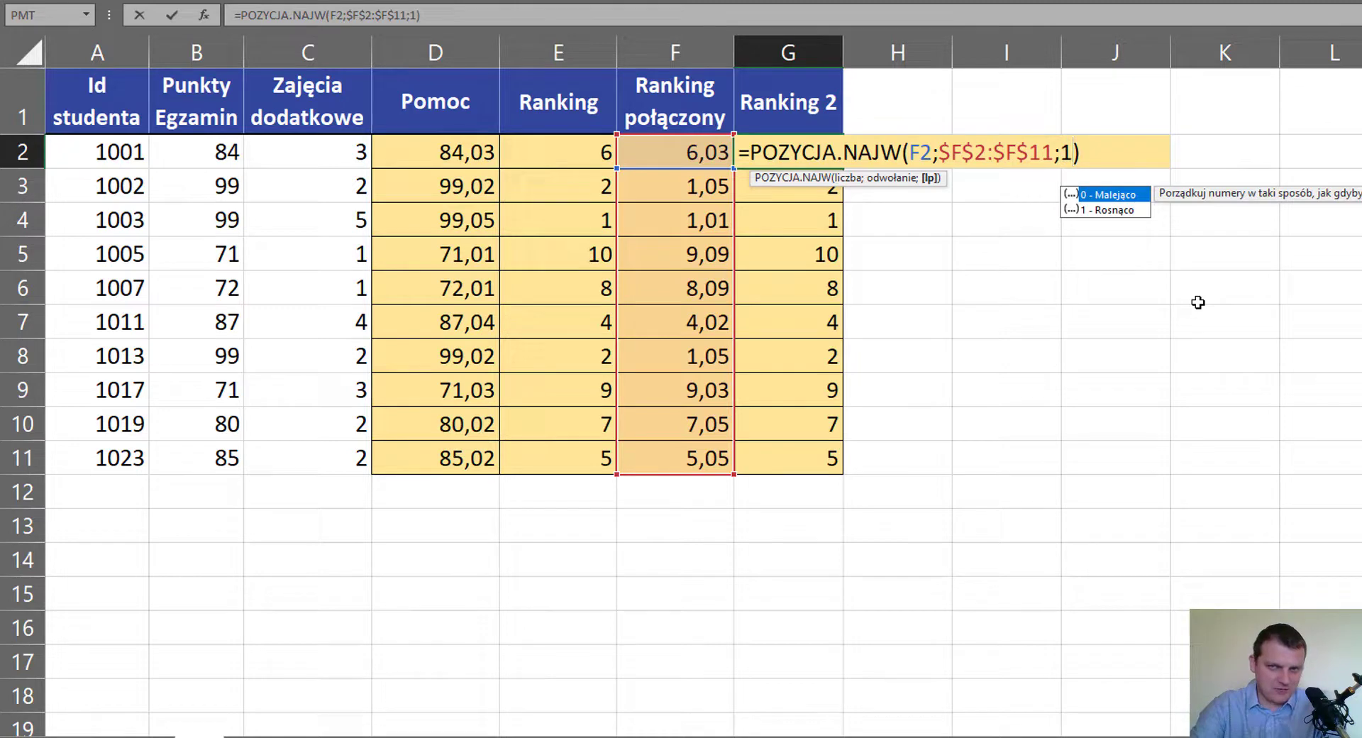
{"action": "key", "text": "Return"}
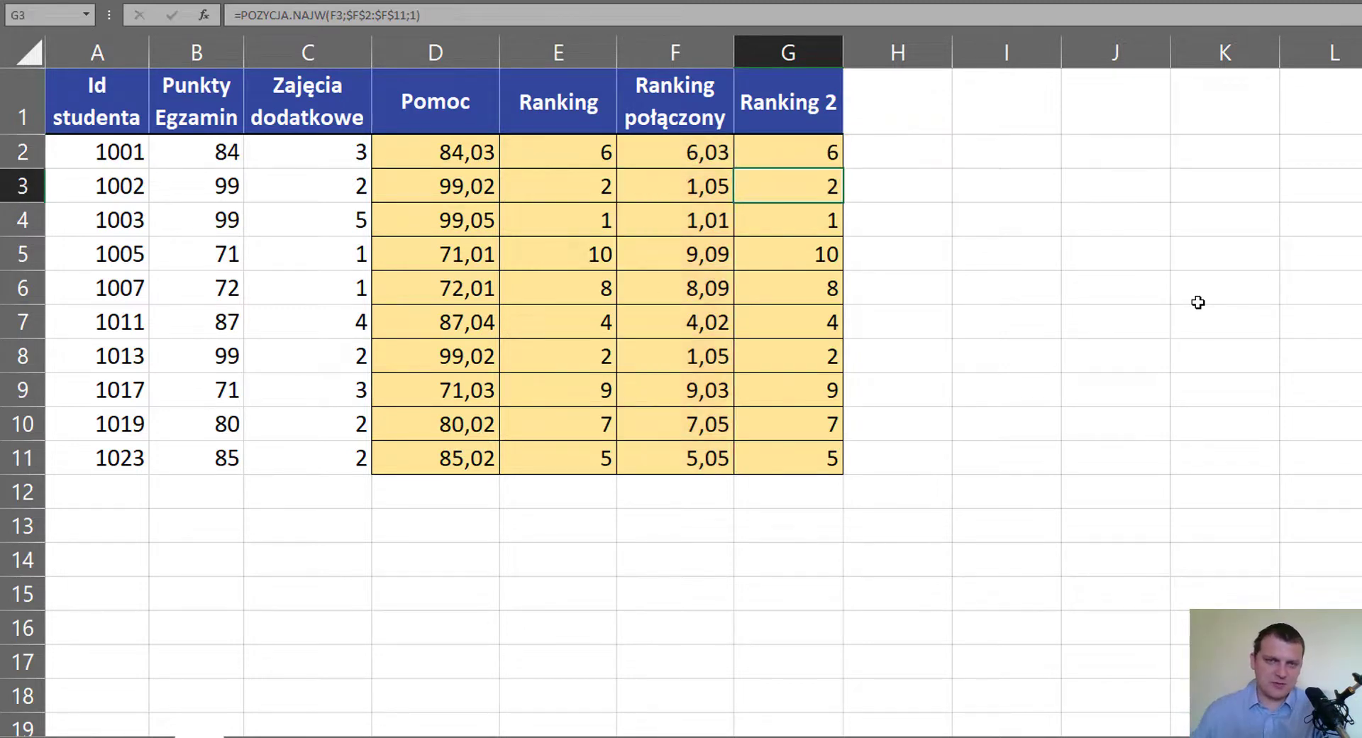
Step: Compare the Ranking and Ranking 2 columns, starting with student 1003's ranks in row 4
{"action": "left_click_drag", "start_coordinate": [588, 222], "coordinate": [753, 224]}
{"action": "left_click", "coordinate": [681, 224]}
{"action": "left_click_drag", "start_coordinate": [586, 218], "coordinate": [780, 220]}
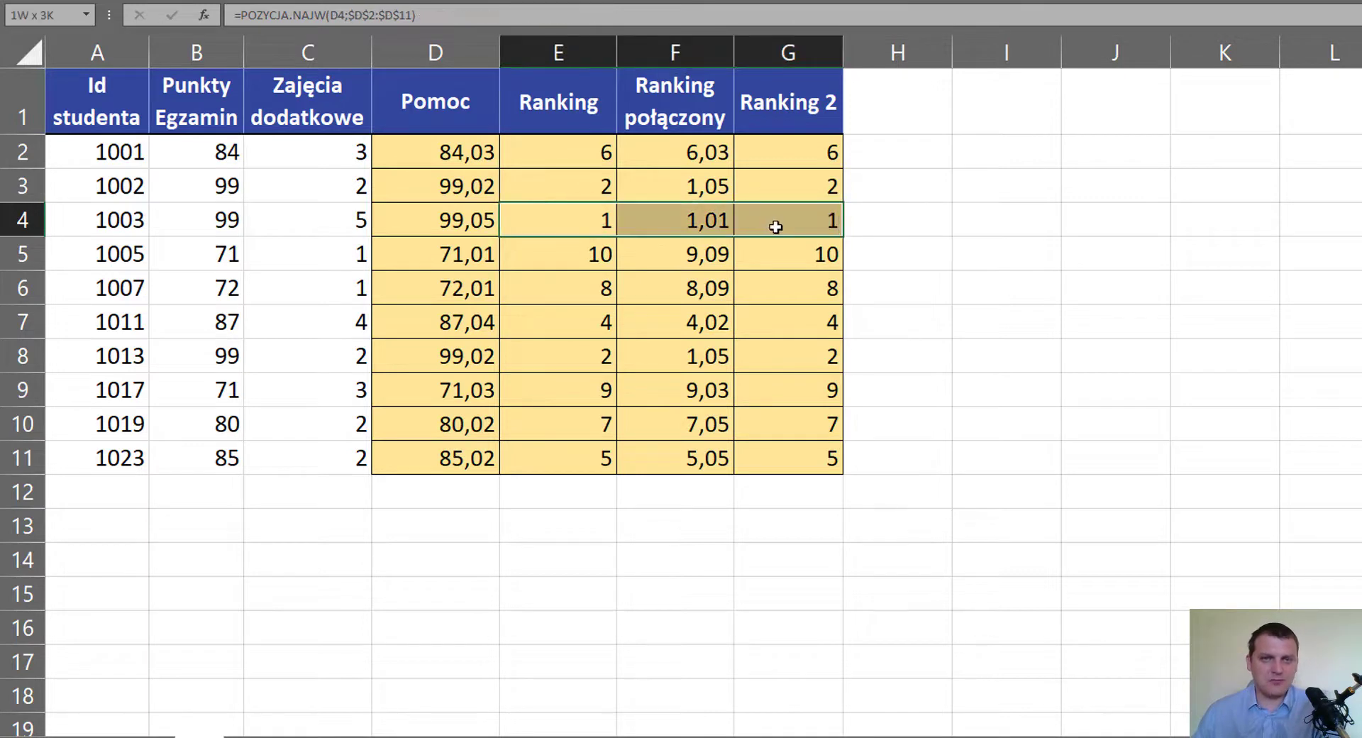
{"action": "key", "text": "ctrl+v"}
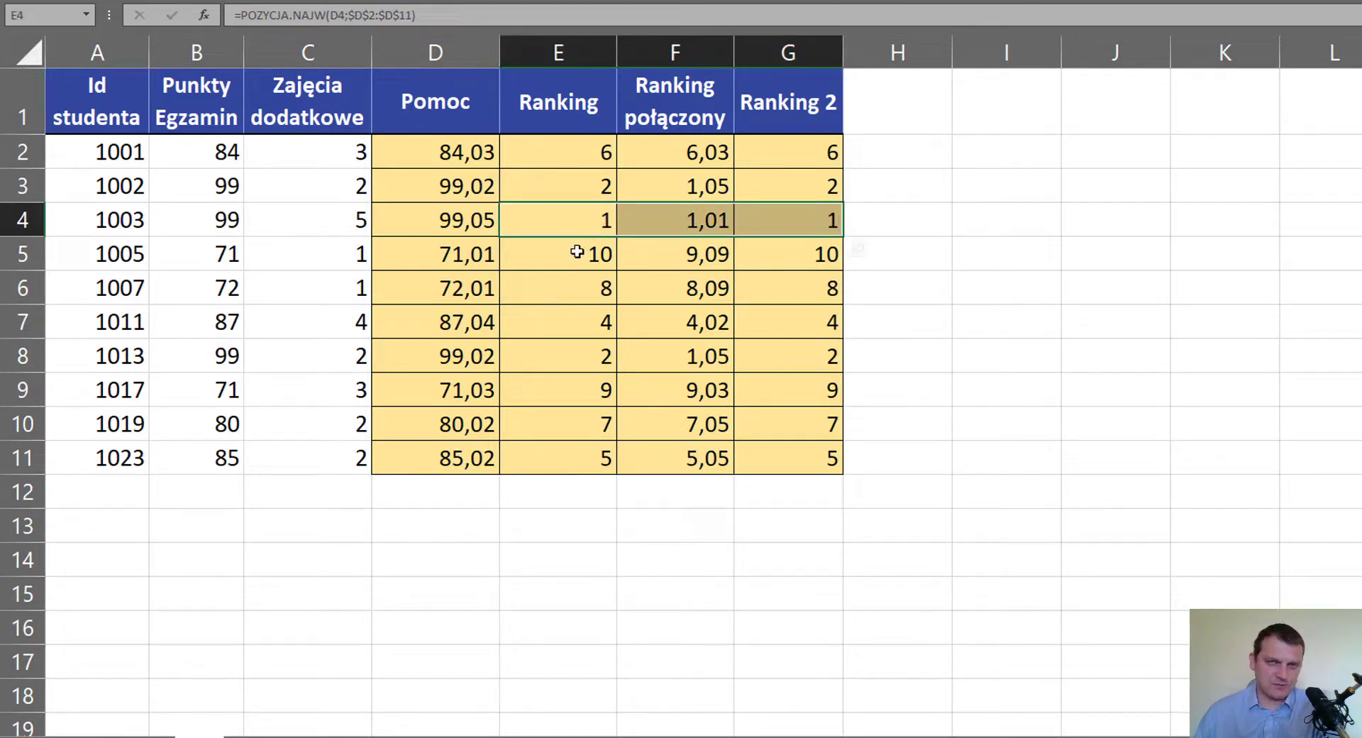
{"action": "left_click", "coordinate": [579, 40]}
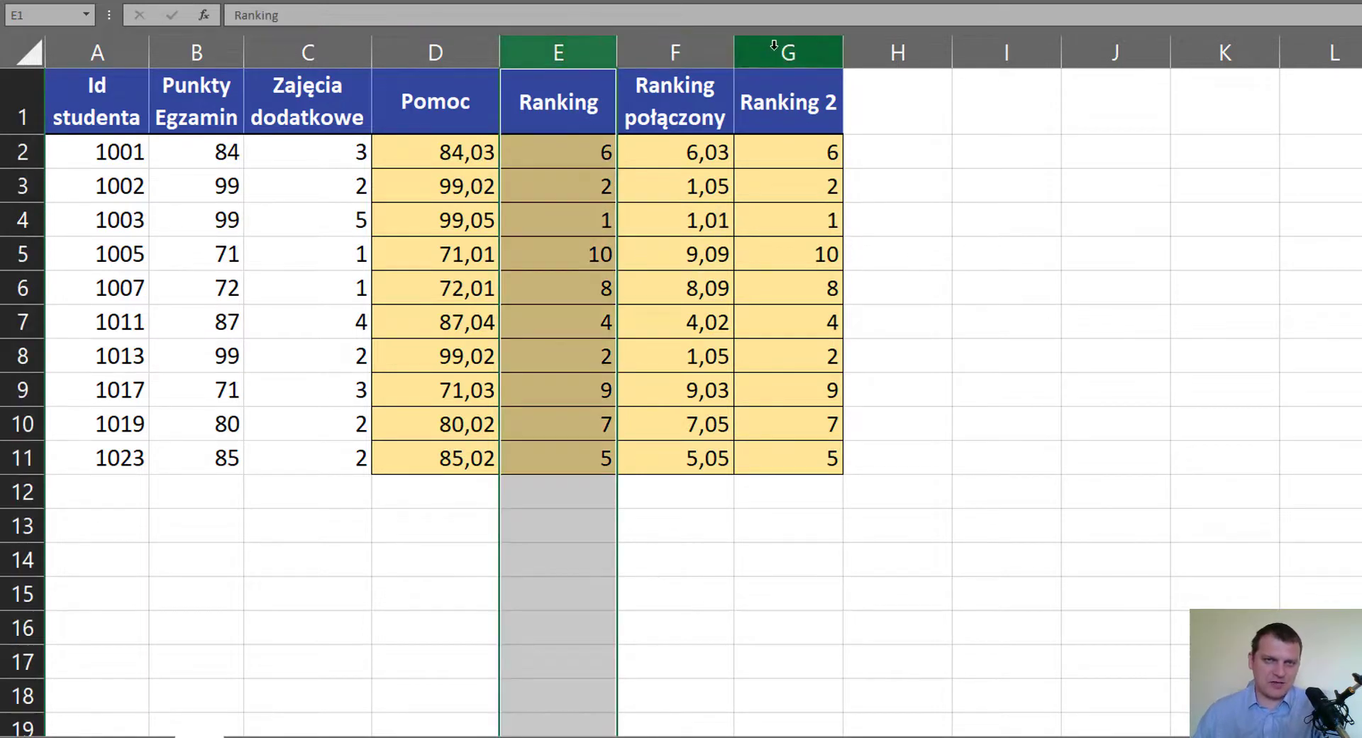
{"action": "left_click", "coordinate": [803, 44], "text": "ctrl"}
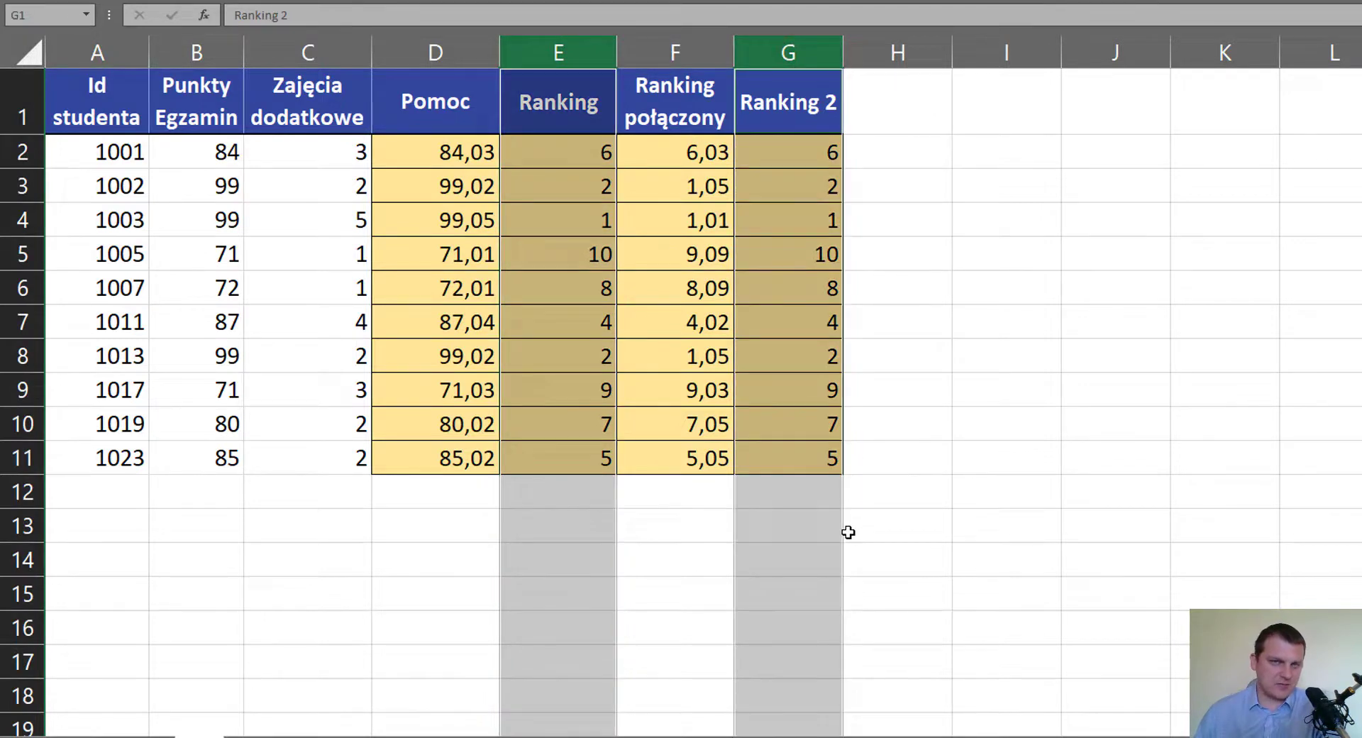